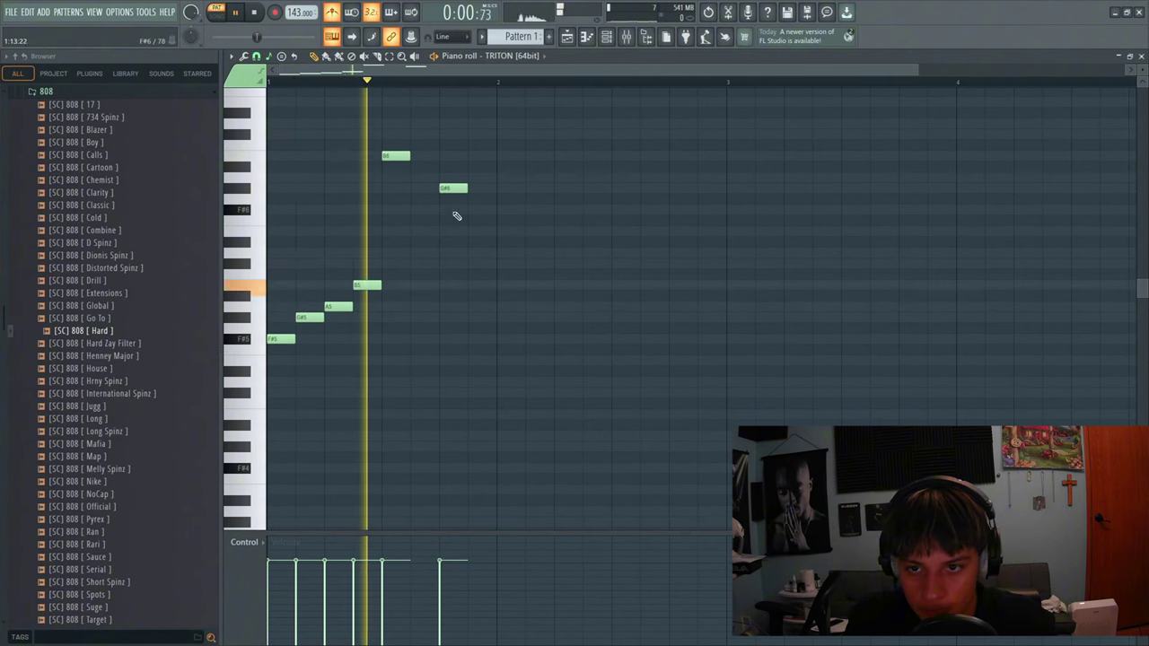
# - Shape the second half of bar 1 into a descending run of A6, G#6, F#6 and E6 and audition the melody
pyautogui.press('space')
pyautogui.press('space')
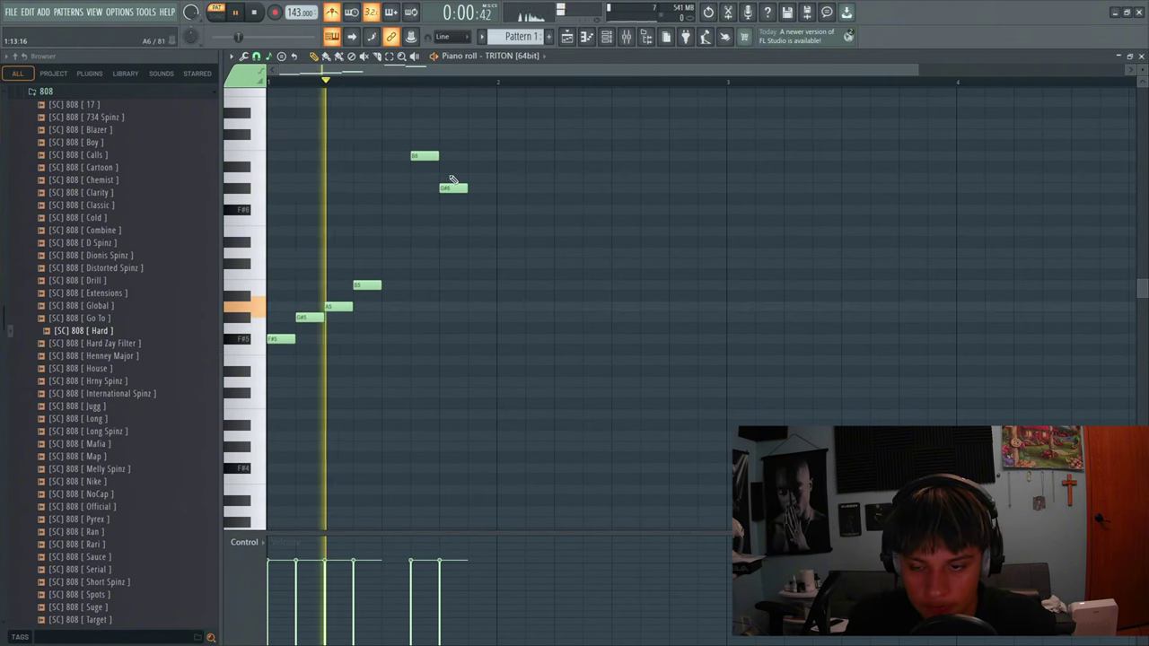
pyautogui.press('space')
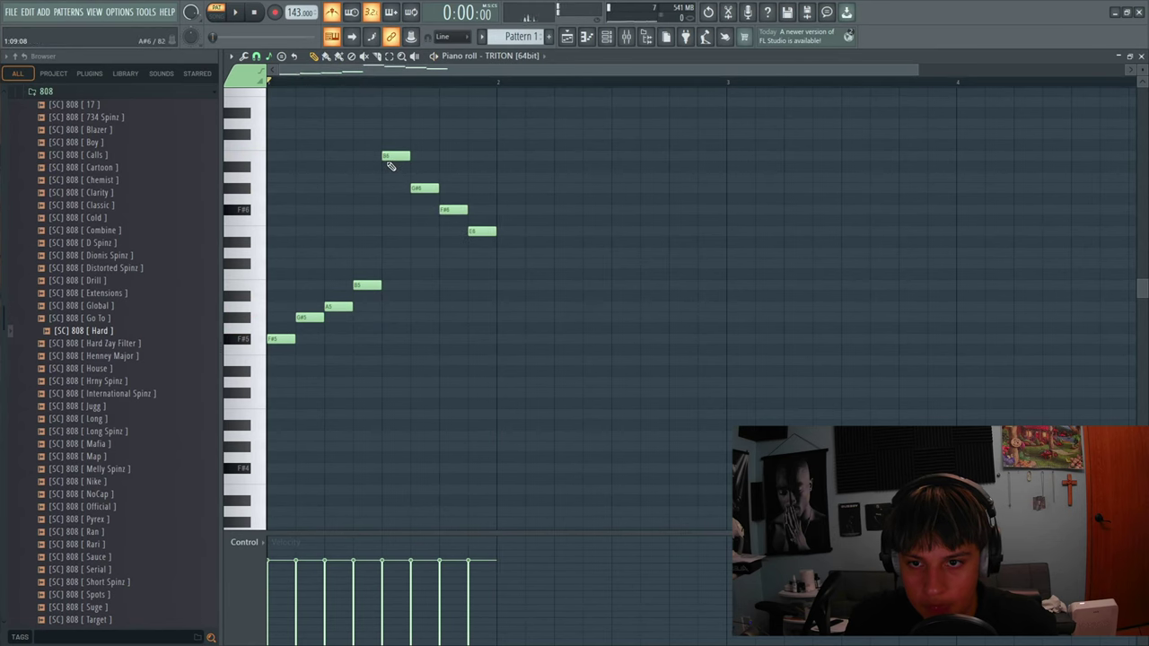
pyautogui.press('space')
pyautogui.moveTo(390, 166); pyautogui.dragTo(388, 173)
pyautogui.press('space')
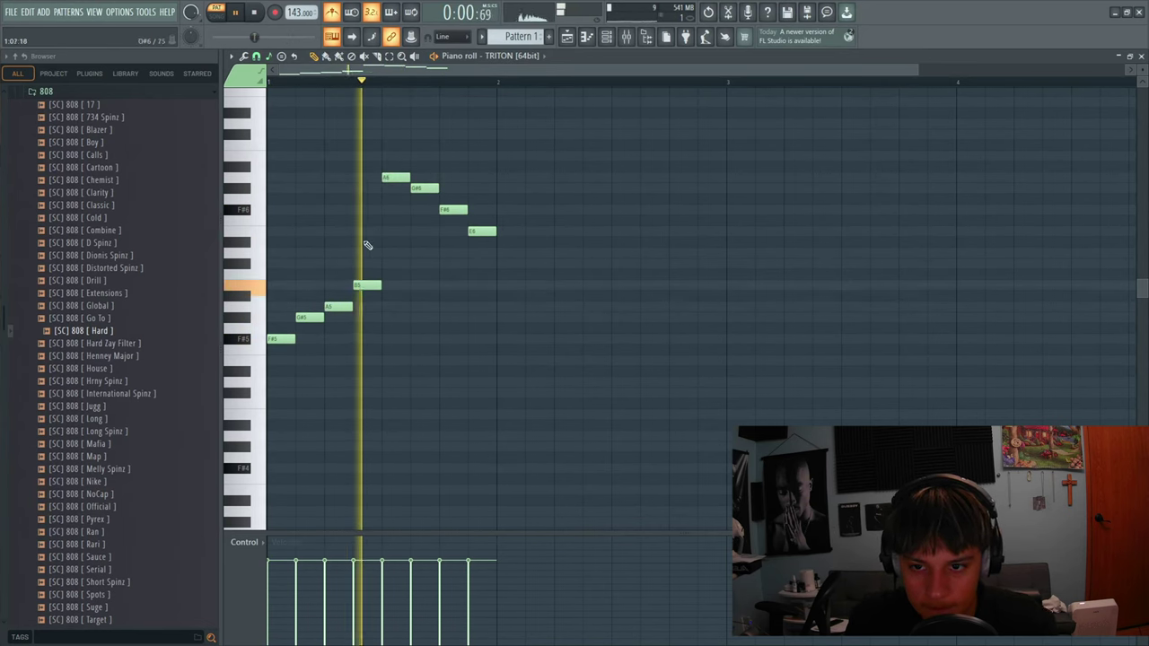
# - Delete the four ascending notes and move the descending four-note run earlier so it starts on the second eighth note of bar 1
pyautogui.rightClick(281, 340)
pyautogui.rightClick(309, 318)
pyautogui.rightClick(339, 307)
pyautogui.rightClick(367, 286)
pyautogui.moveTo(377, 129); pyautogui.dragTo(503, 238)
pyautogui.moveTo(384, 185); pyautogui.dragTo(298, 186)
pyautogui.click(306, 177)
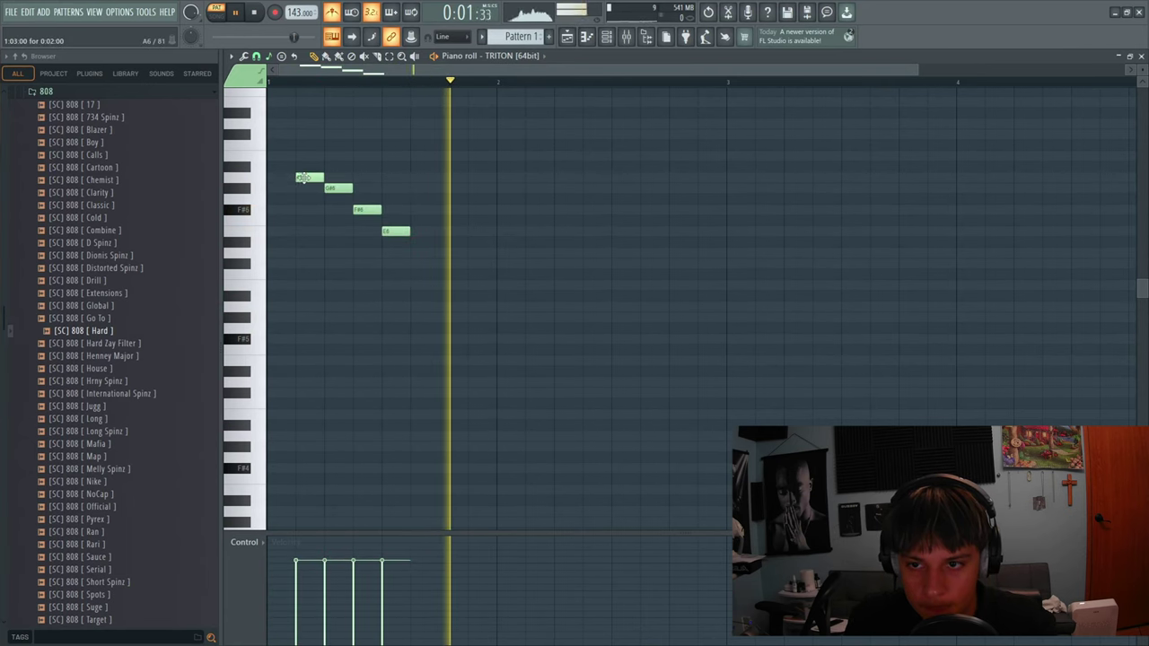
# - Repeat the descending A6, G#6, F#6 phrase to build a four-bar melody and play it back
pyautogui.hotkey('ctrl', 'a')
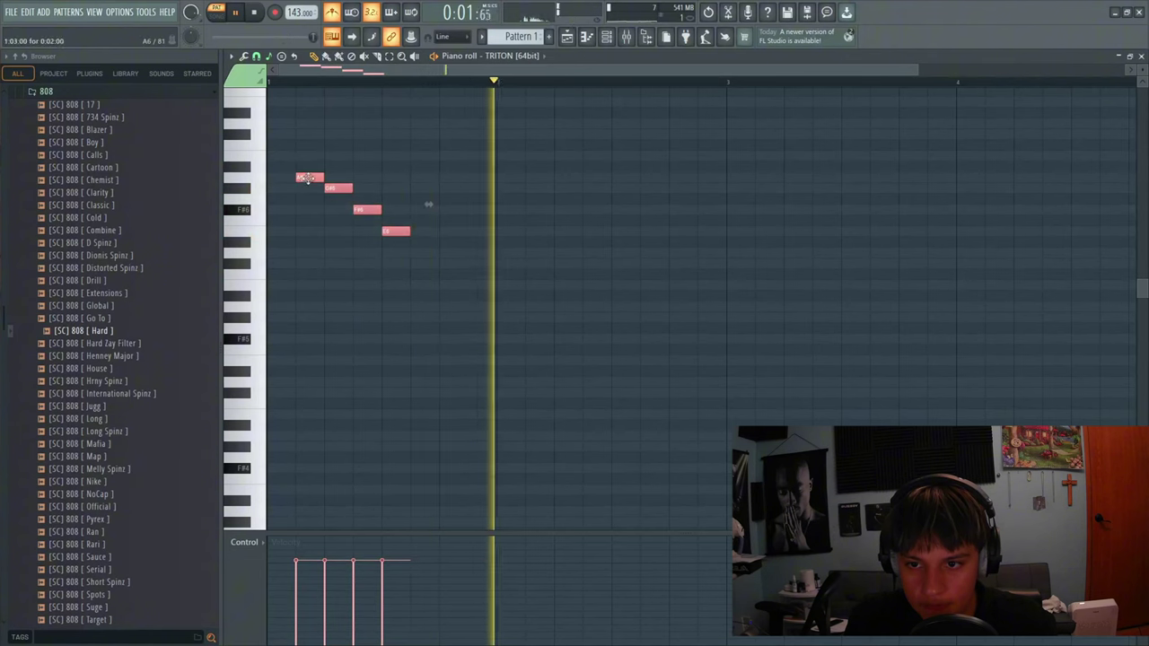
pyautogui.hotkey('shift', 'Left')
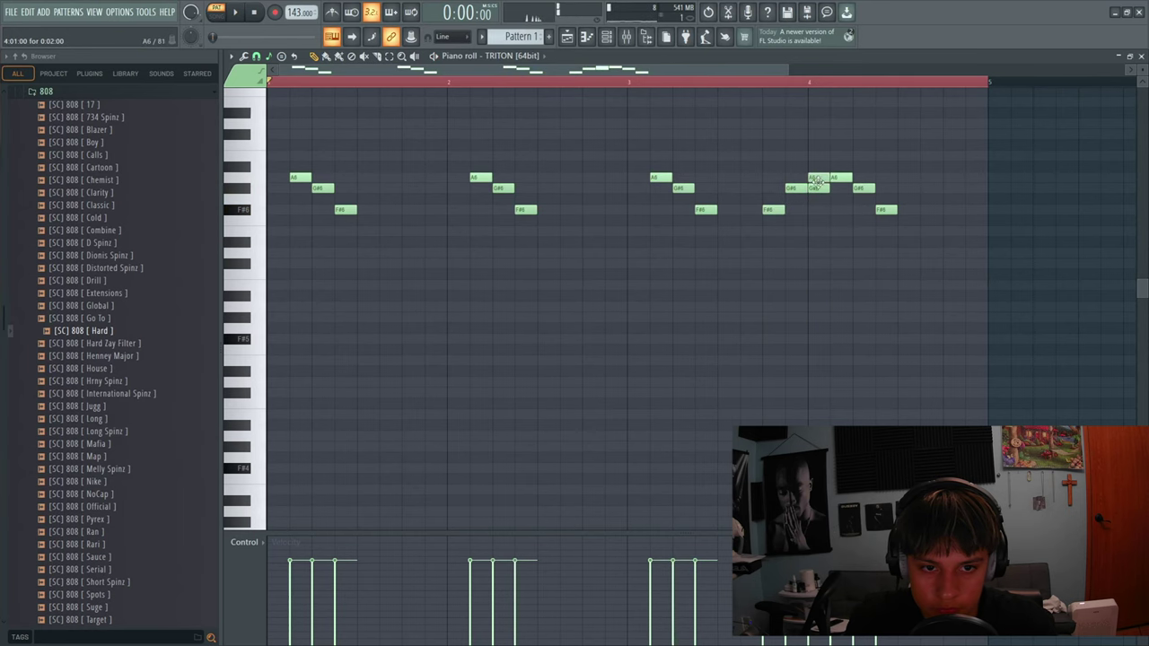
pyautogui.press('space')
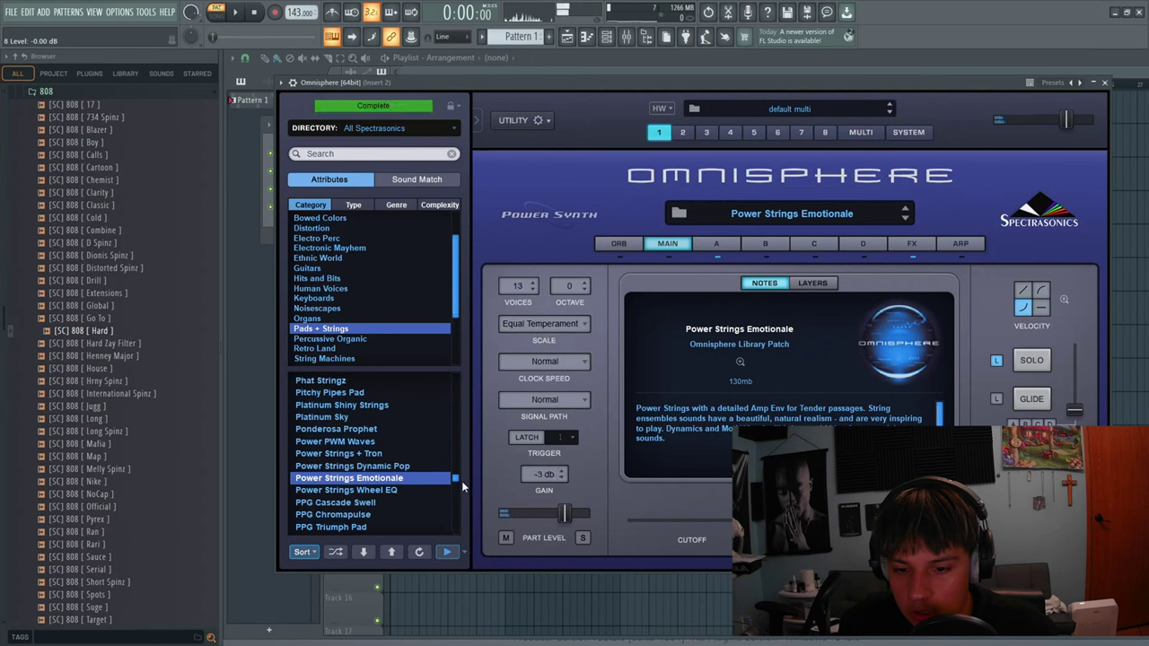
# - Load the Rusher patch from Omnisphere's Pads + Strings category and close the plugin window
pyautogui.scroll(-8, 459, 485)
pyautogui.click(435, 492)
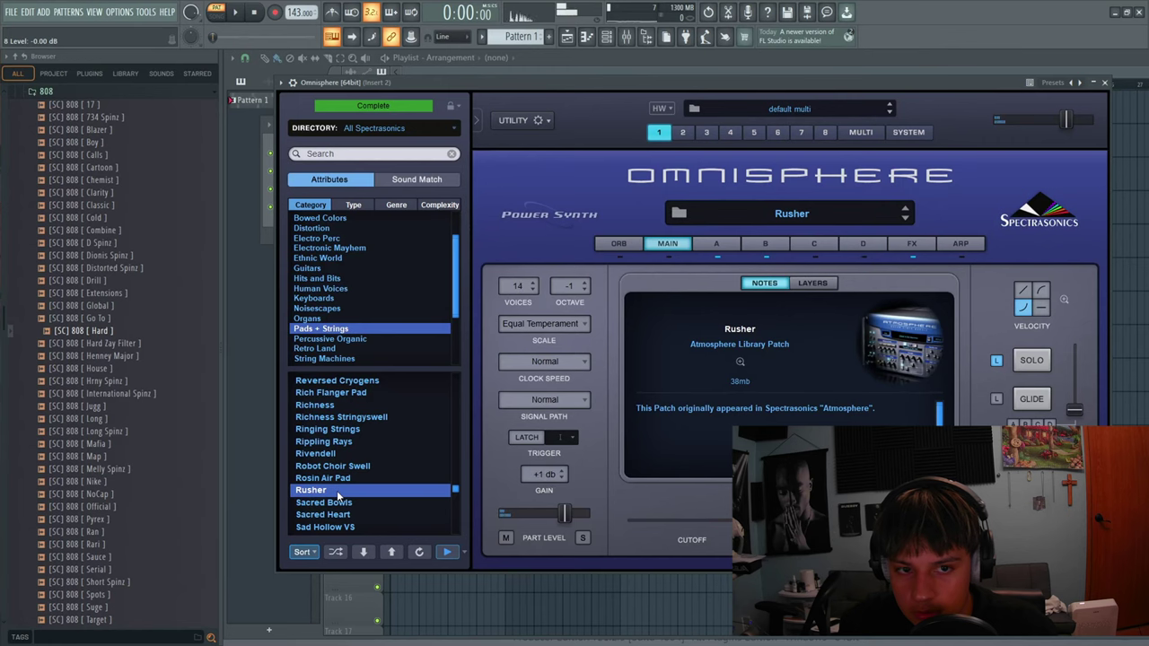
pyautogui.click(1105, 83)
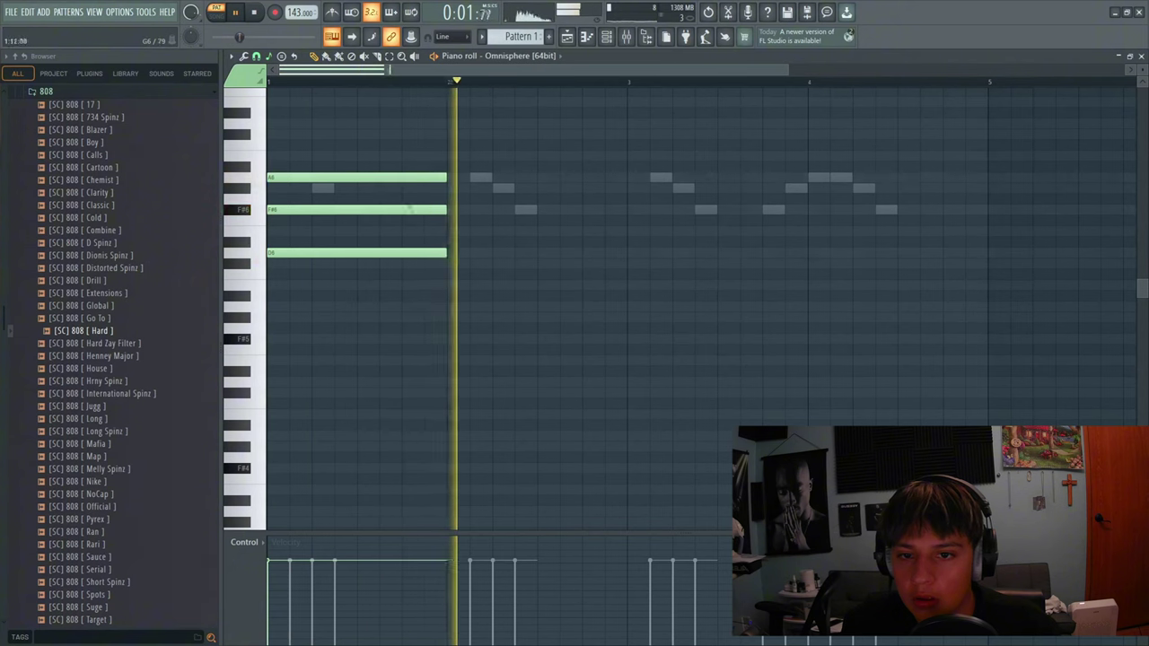
# - Copy the D6, F#6, A6 chord from bar 1 to bar 3
pyautogui.press('space')
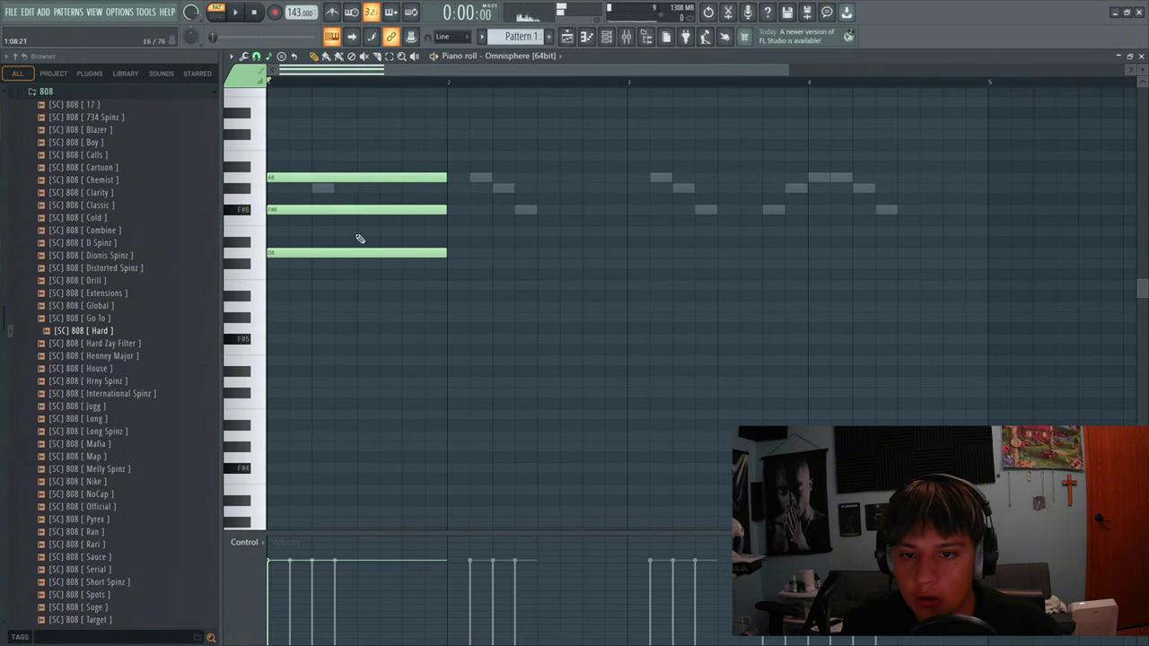
pyautogui.hotkey('ctrl', 'a')
pyautogui.moveTo(329, 179); pyautogui.dragTo(713, 209)
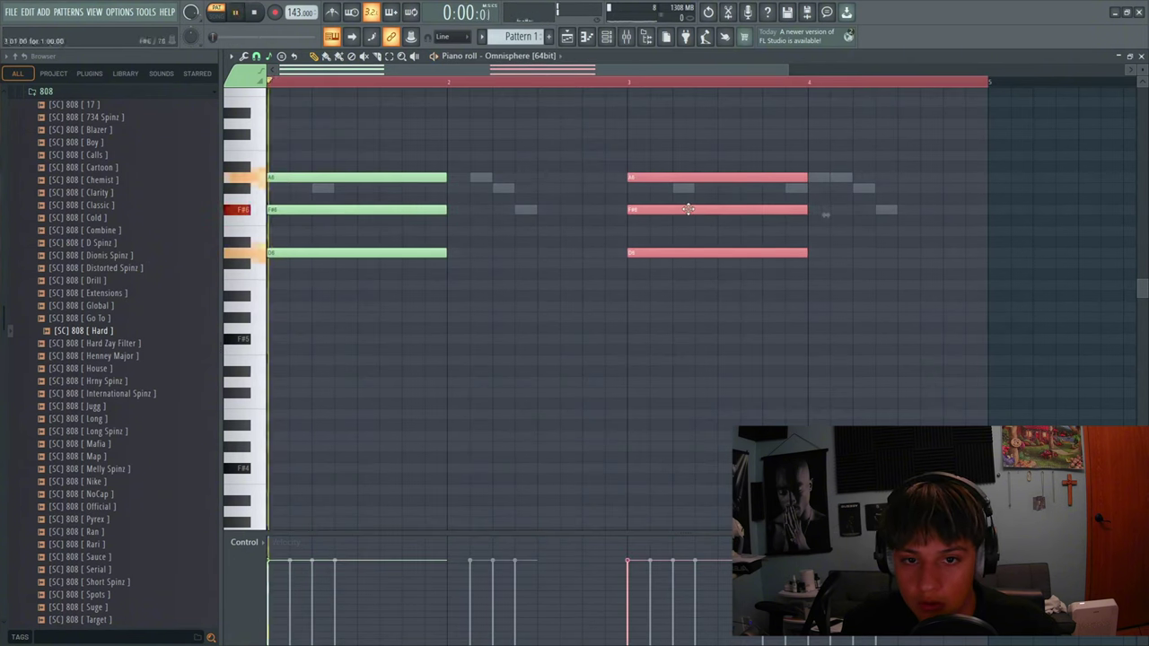
pyautogui.press('space')
# - Lower both chords by one octave and play them back
pyautogui.hotkey('ctrl', 'a')
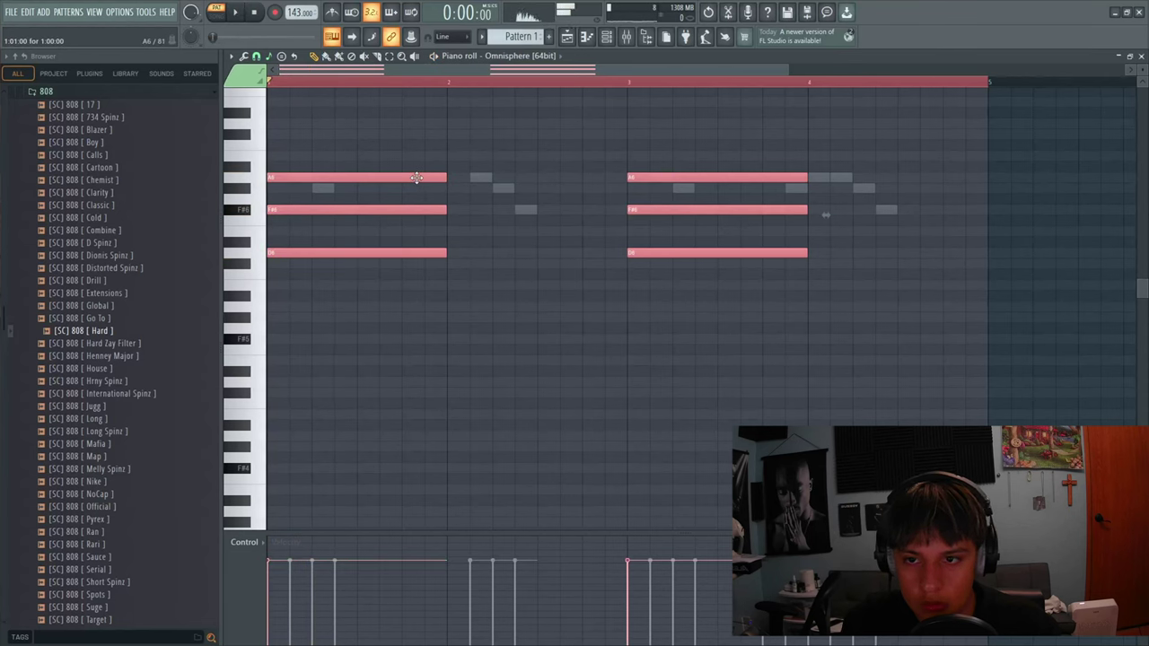
pyautogui.moveTo(417, 177); pyautogui.dragTo(408, 302)
pyautogui.press('space')
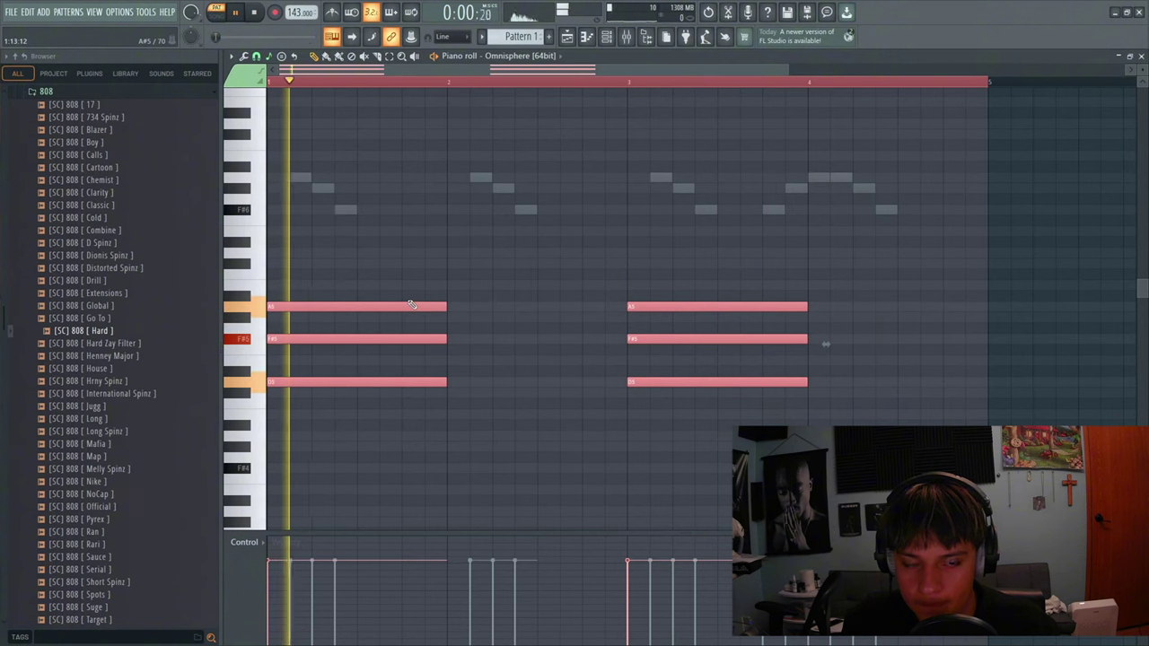
# - Add a one-bar B4 note beneath the chords in bar 1 and bar 3
pyautogui.scroll(-3, 408, 305)
pyautogui.scroll(-3, 400, 309)
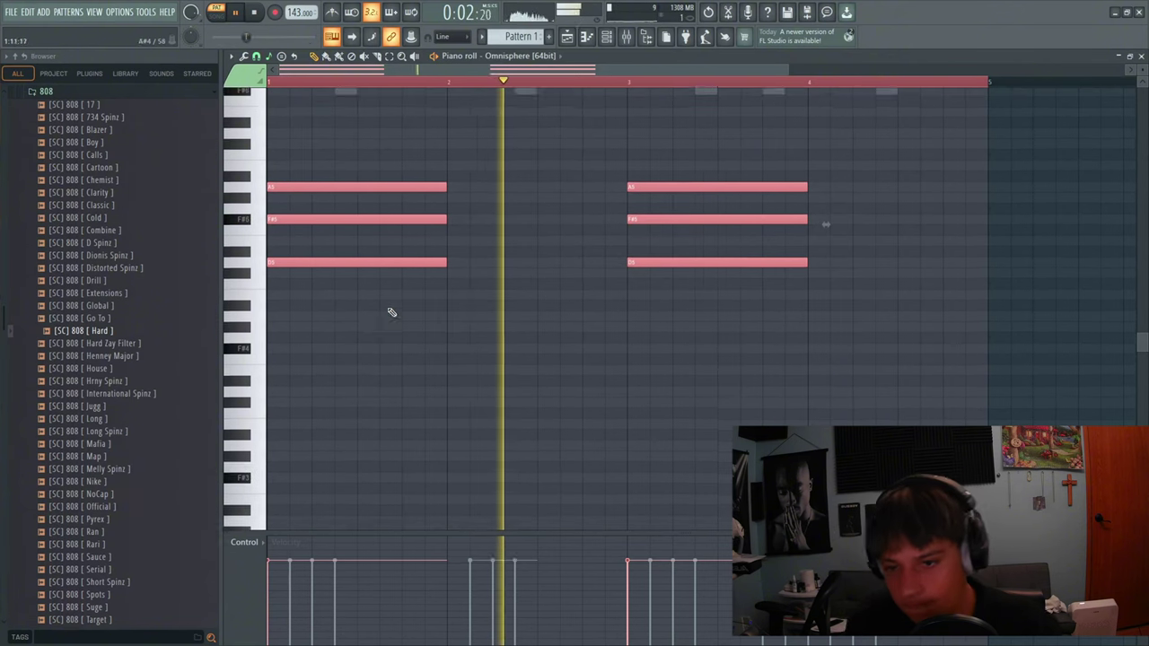
pyautogui.click(272, 286)
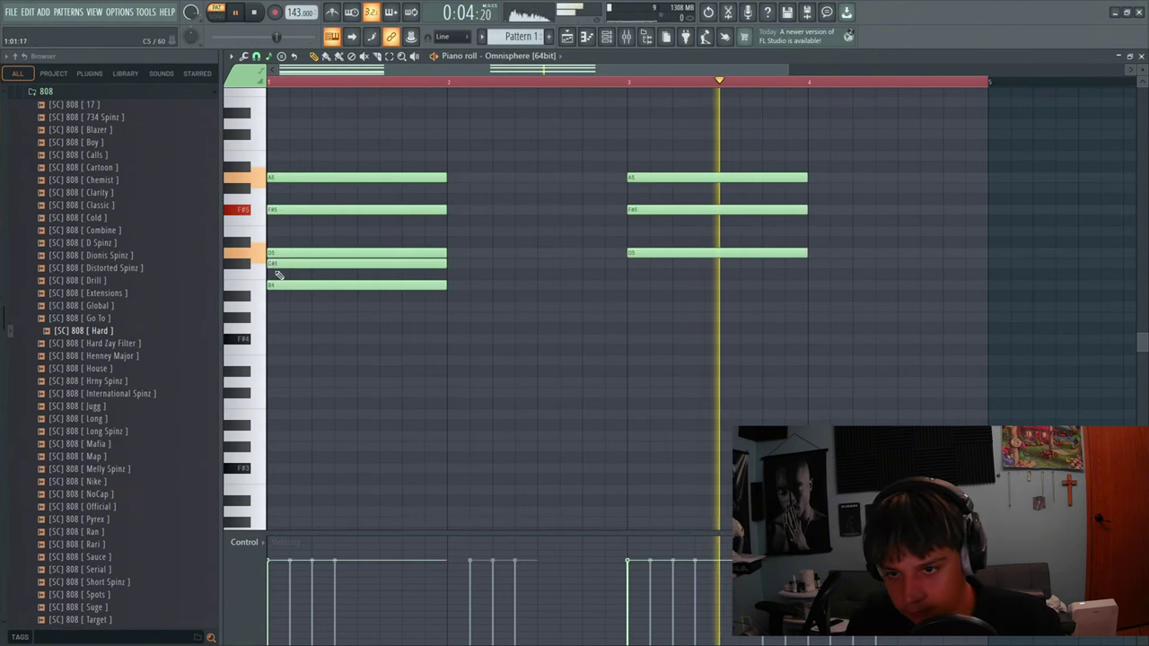
pyautogui.click(630, 286)
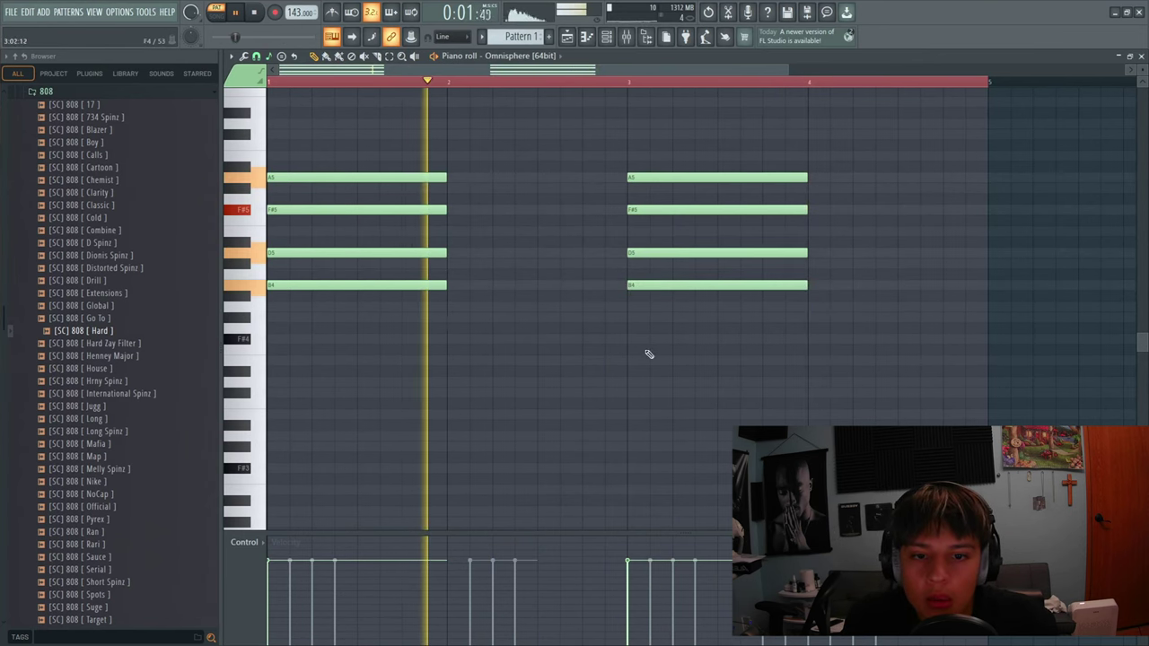
# - Add G#4 and E4 beneath the bar 3 chord and remove its A5 note
pyautogui.click(633, 318)
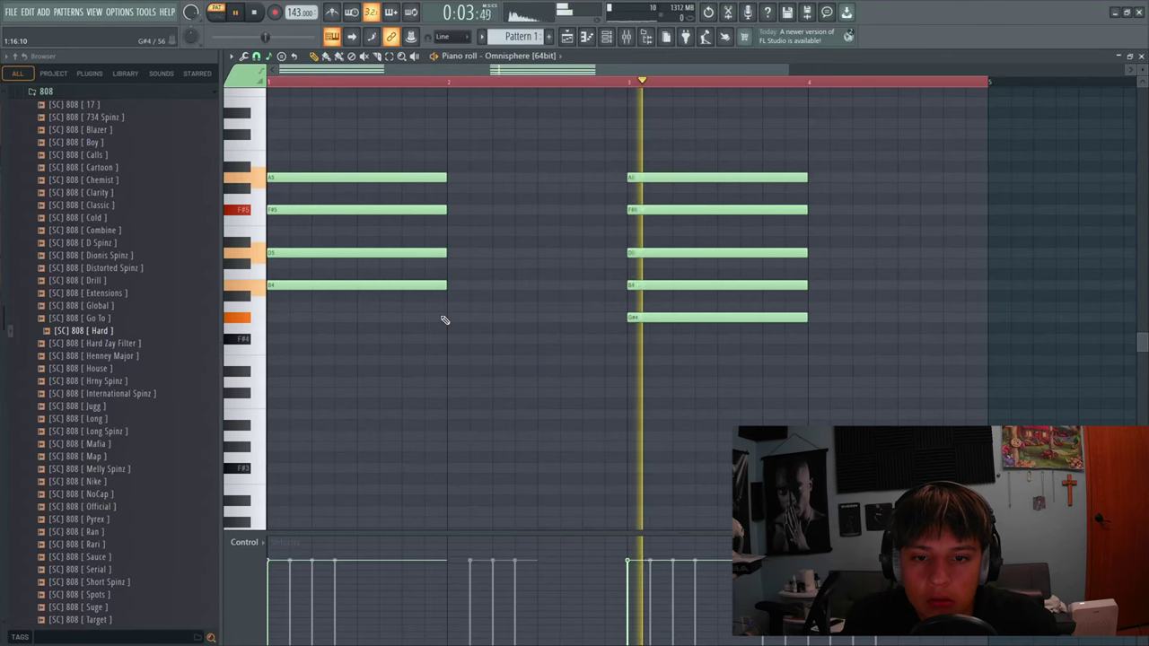
pyautogui.click(633, 360)
pyautogui.click(633, 339)
pyautogui.rightClick(633, 339)
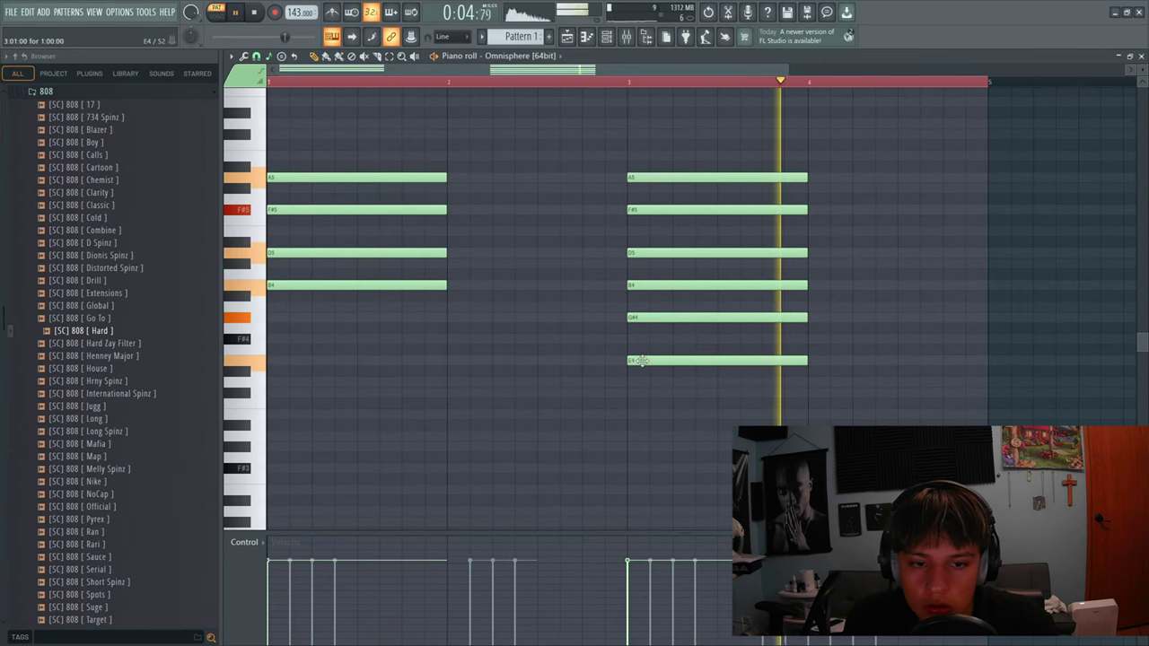
pyautogui.rightClick(649, 177)
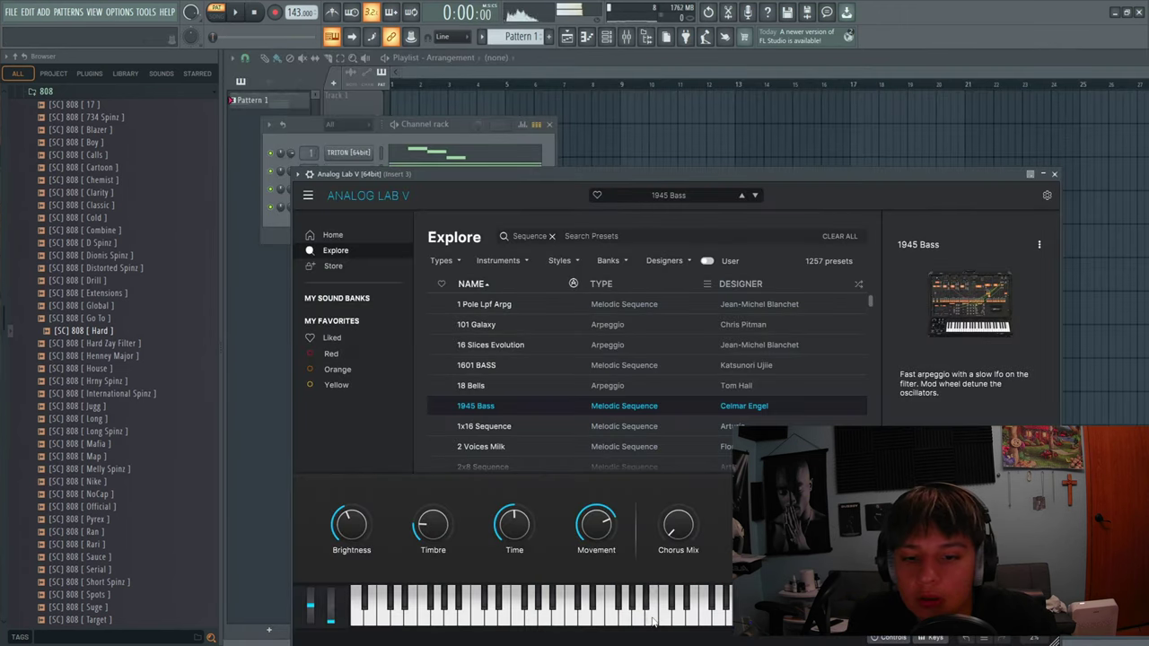
# - Browse to another Sequence preset in Analog Lab V, then place a B4 note in bar 2 and an E4 note in bar 4
pyautogui.press('Up')
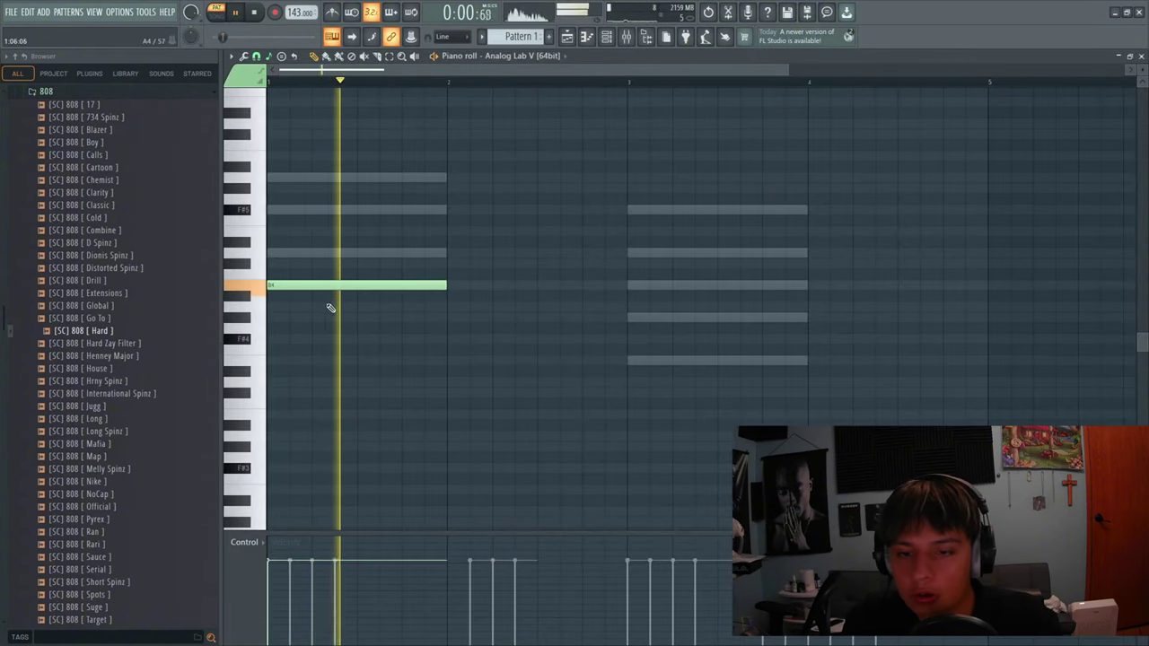
pyautogui.press('space')
pyautogui.moveTo(398, 287); pyautogui.dragTo(443, 289)
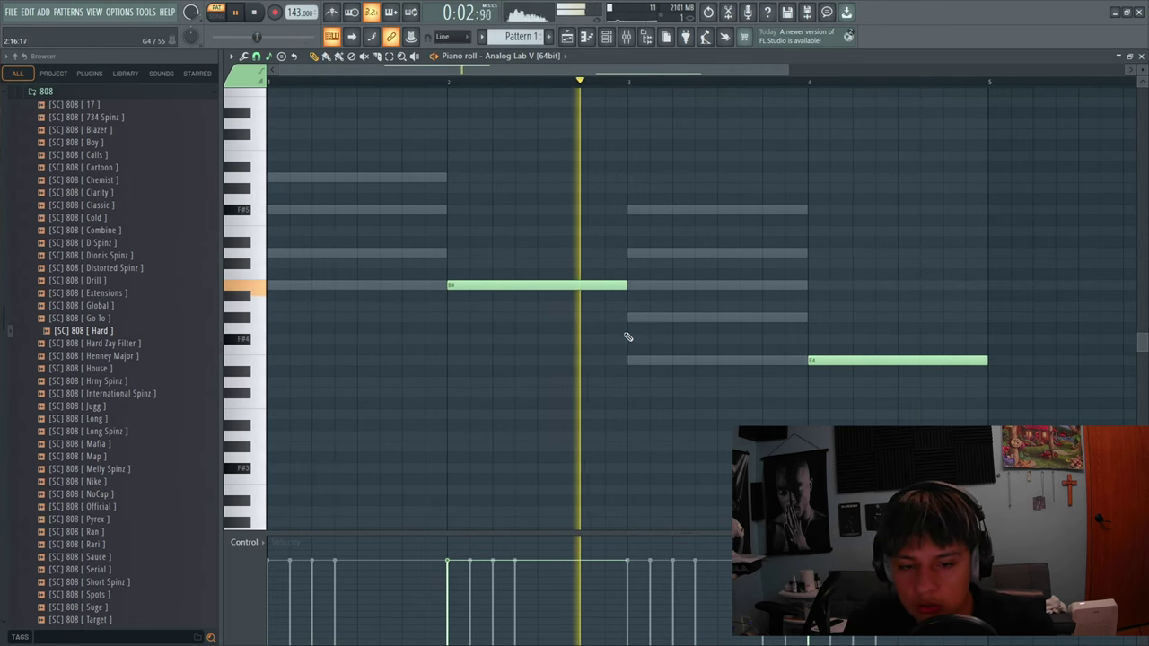
# - Make B4 span bars 1 and 2 and E4 span bars 3 and 4, with both velocities lowered to about 9%
pyautogui.moveTo(627, 287); pyautogui.dragTo(802, 299)
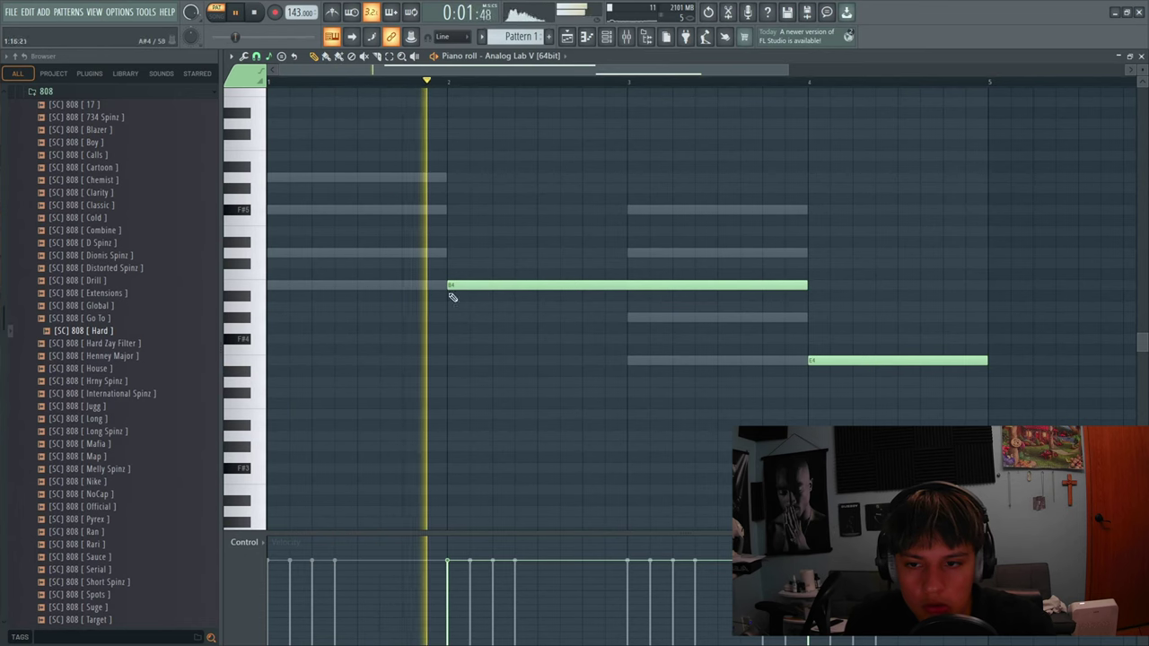
pyautogui.moveTo(484, 287); pyautogui.dragTo(320, 282)
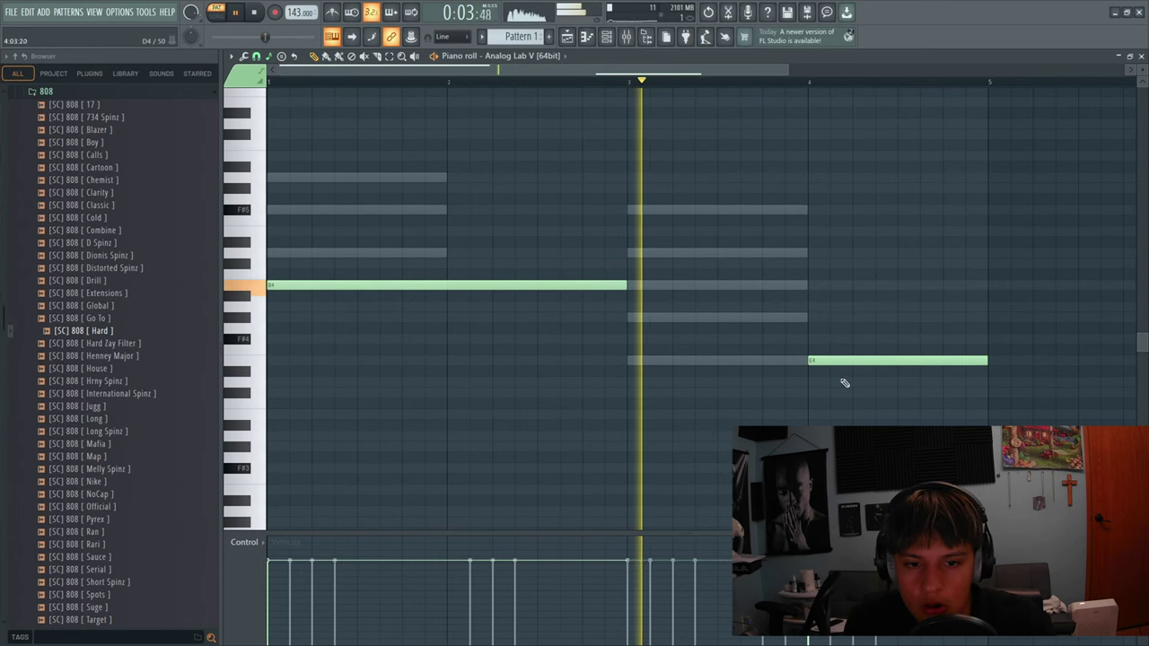
pyautogui.moveTo(845, 361); pyautogui.dragTo(663, 361)
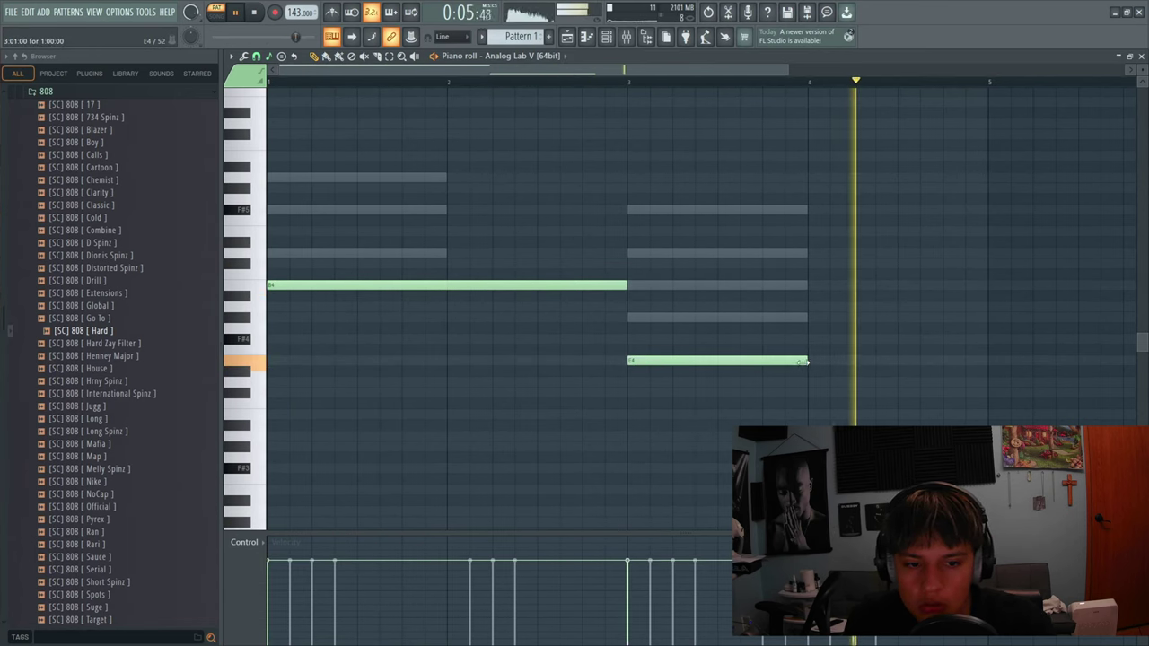
pyautogui.moveTo(802, 362); pyautogui.dragTo(967, 365)
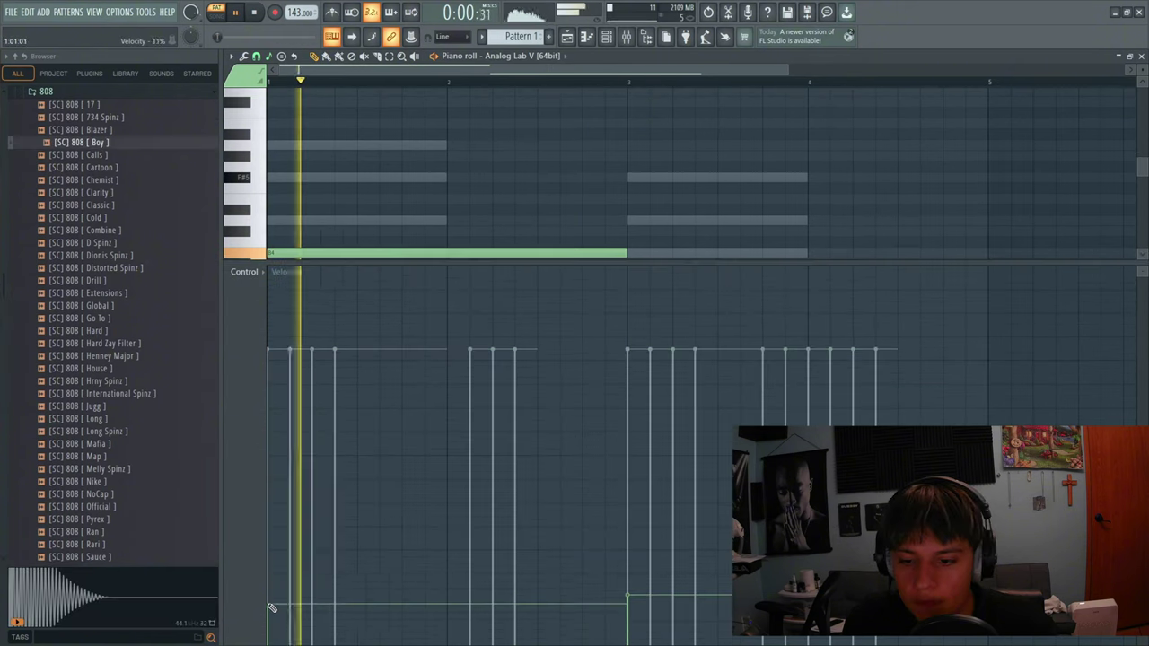
pyautogui.moveTo(269, 608)
pyautogui.mouseDown()
pyautogui.moveTo(608, 605)
pyautogui.moveTo(631, 616)
pyautogui.mouseUp()
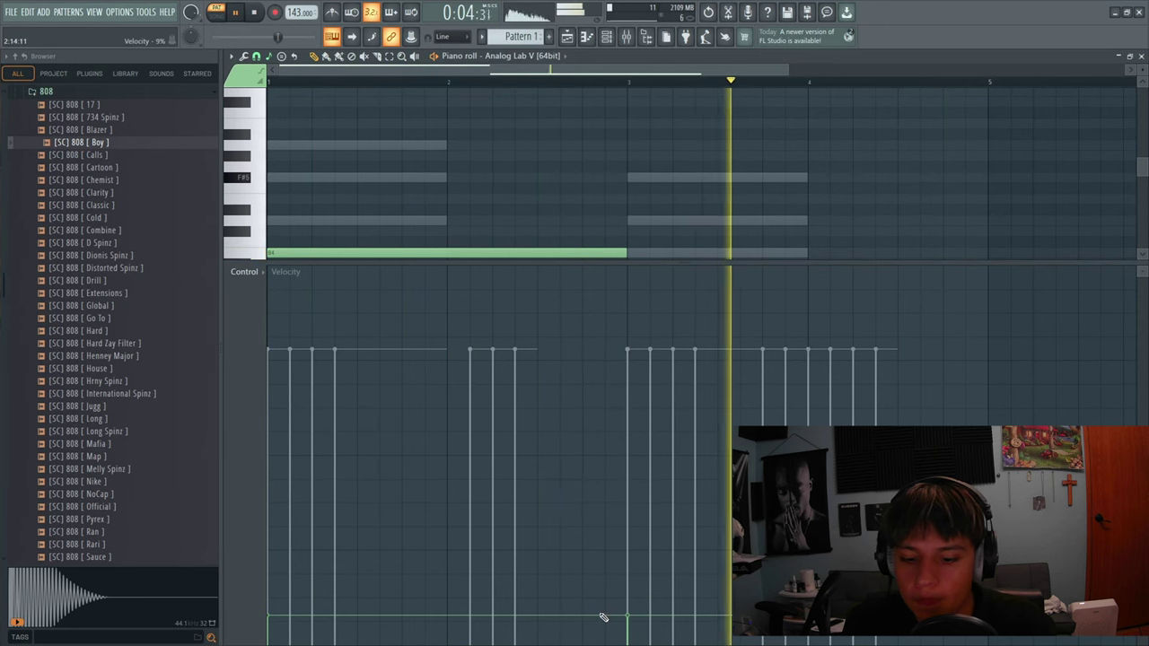
# - Audition samples in the Clap folder and replace the Snare channel's sound with [SC] Clap [ Basic ], with a hit on step 9
pyautogui.press('F5')
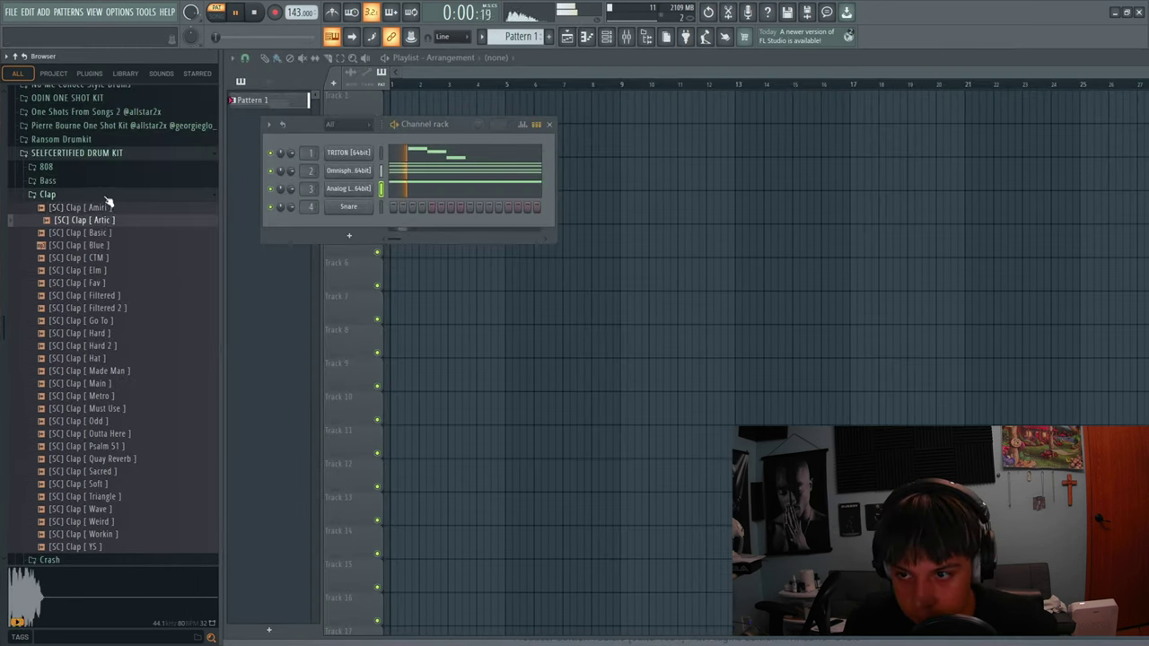
pyautogui.click(105, 197)
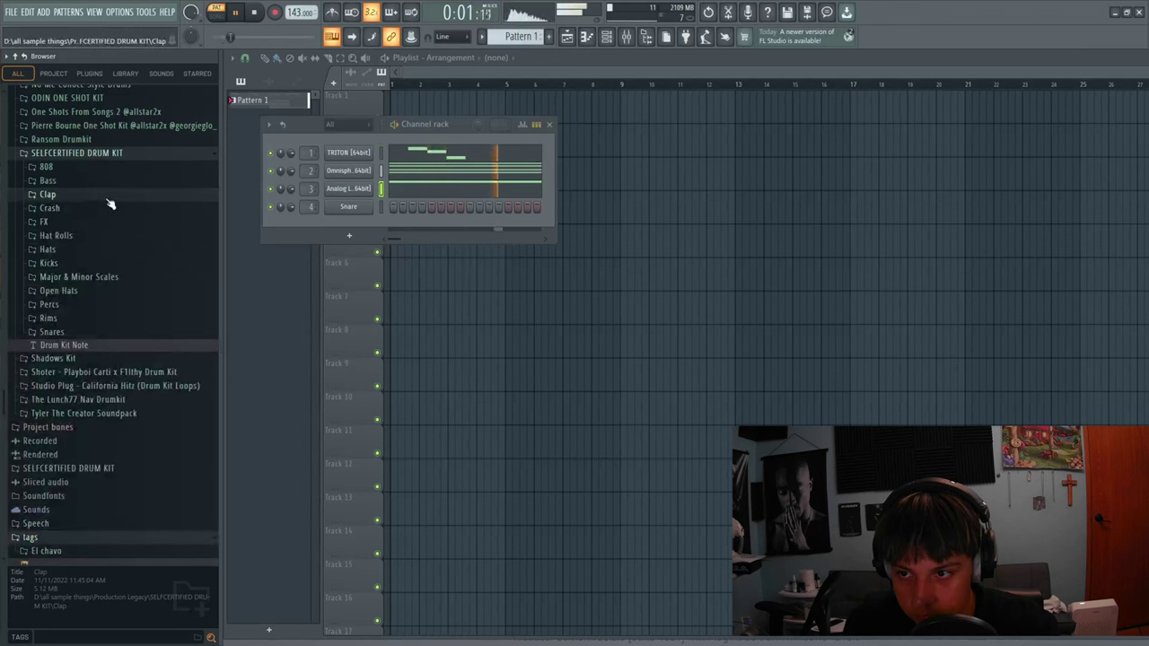
pyautogui.click(108, 194)
pyautogui.click(112, 220)
pyautogui.click(117, 232)
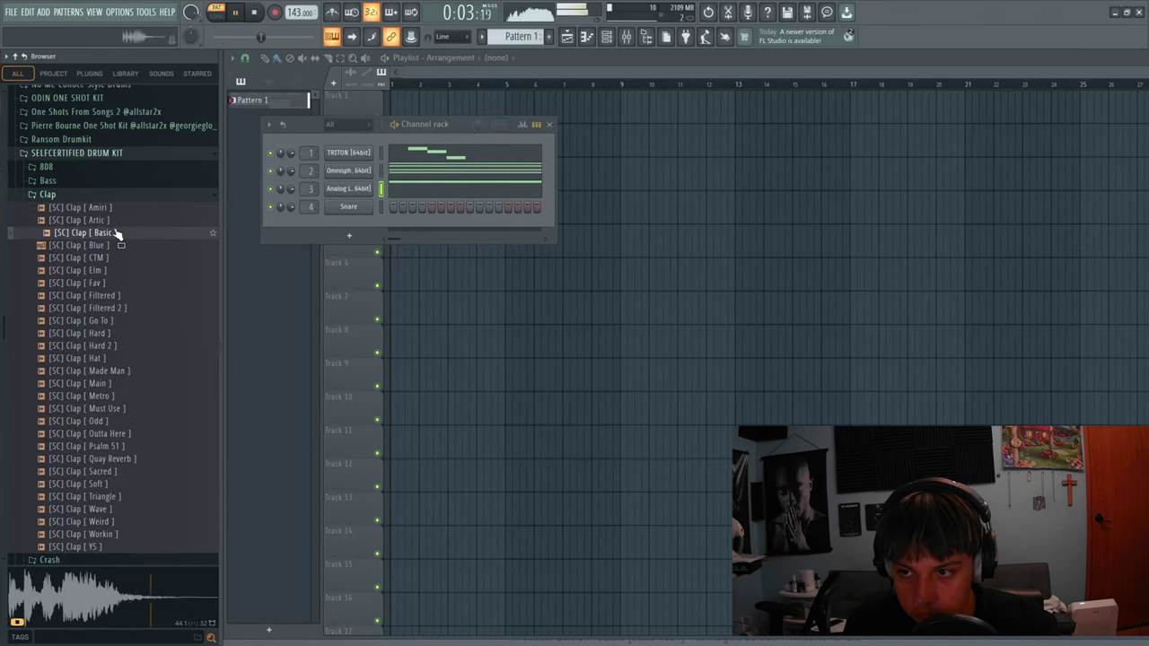
pyautogui.click(115, 236)
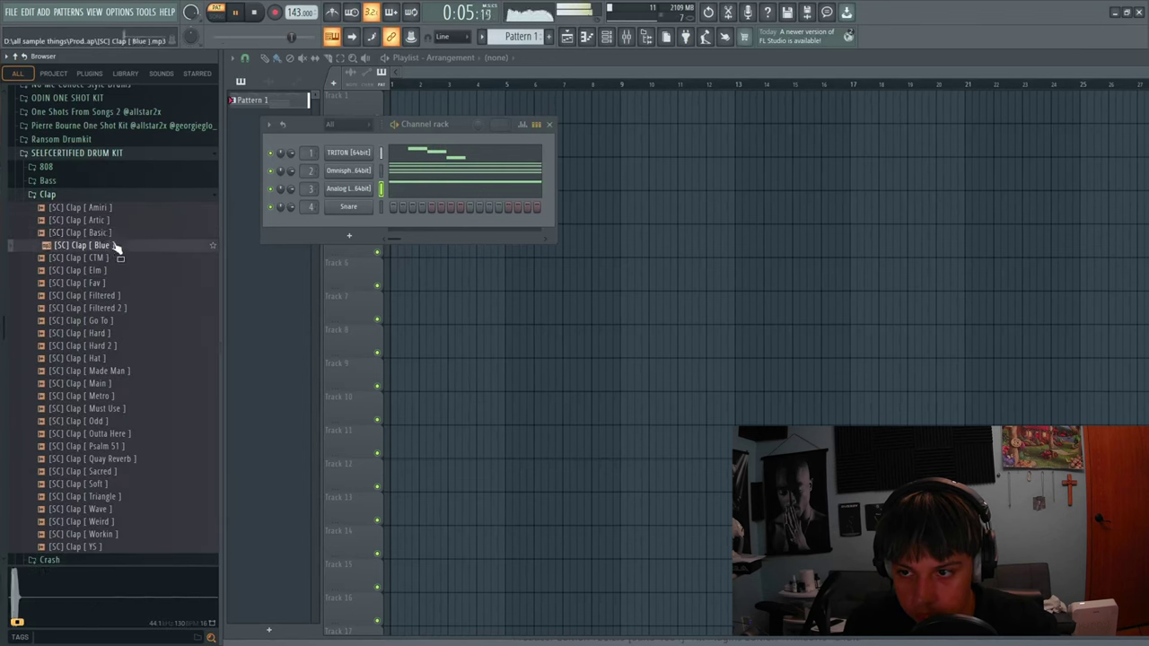
pyautogui.click(114, 237)
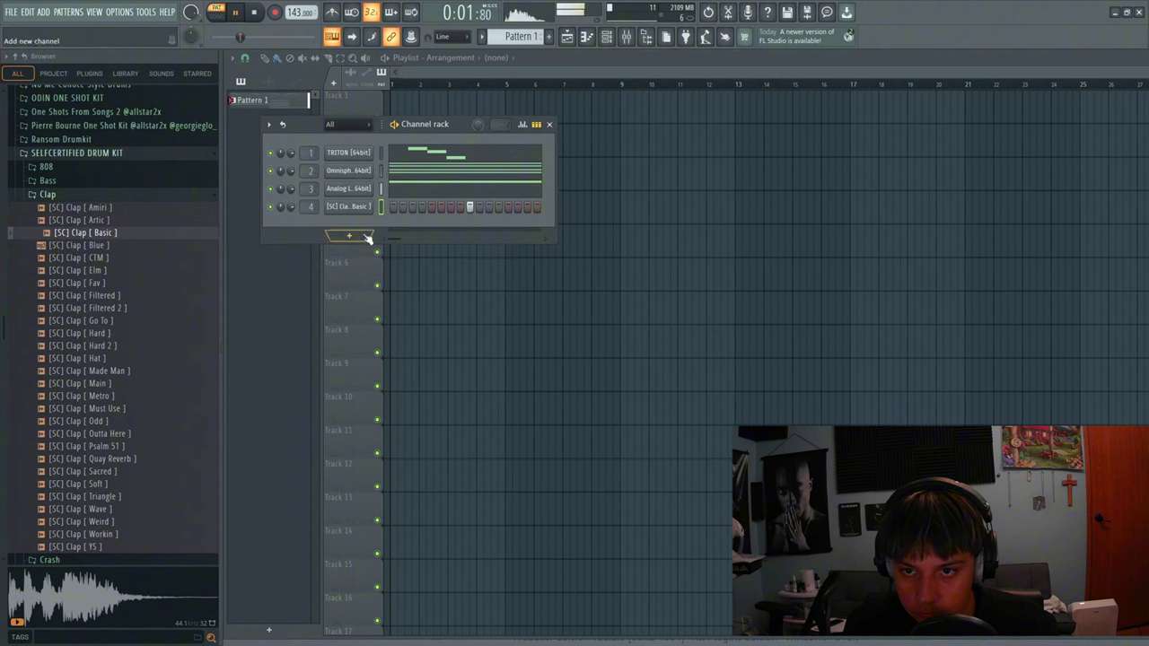
# - Add [SC] Hat [ Clout ] from the drum kit's Hats folder as a new channel
pyautogui.click(99, 194)
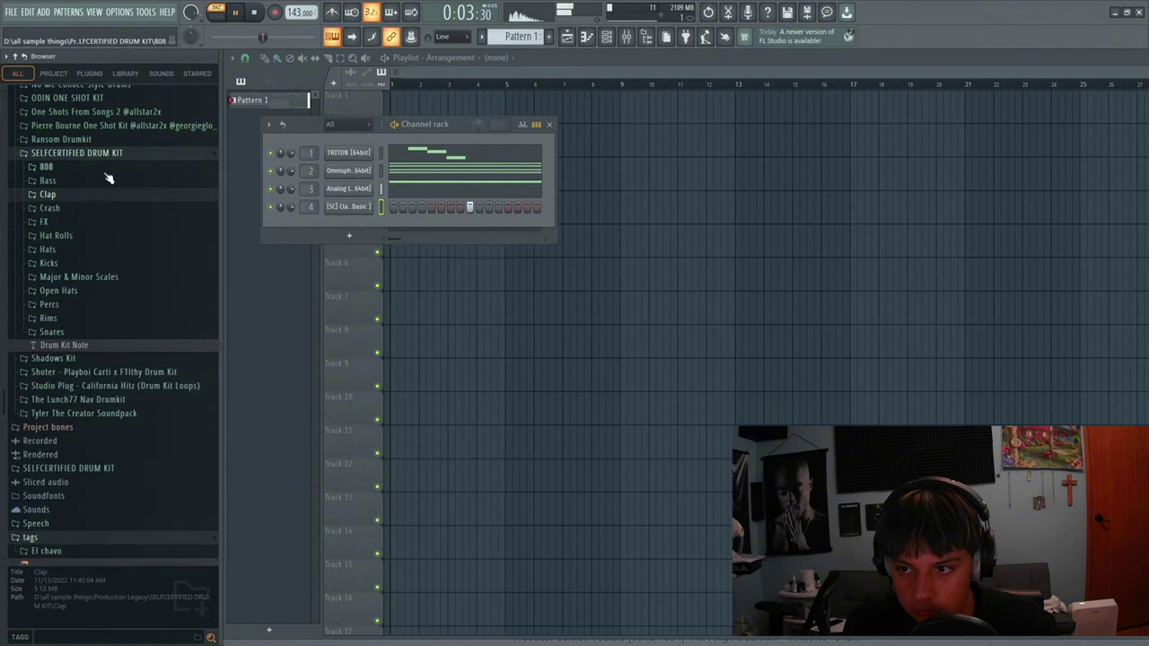
pyautogui.click(82, 250)
pyautogui.click(79, 257)
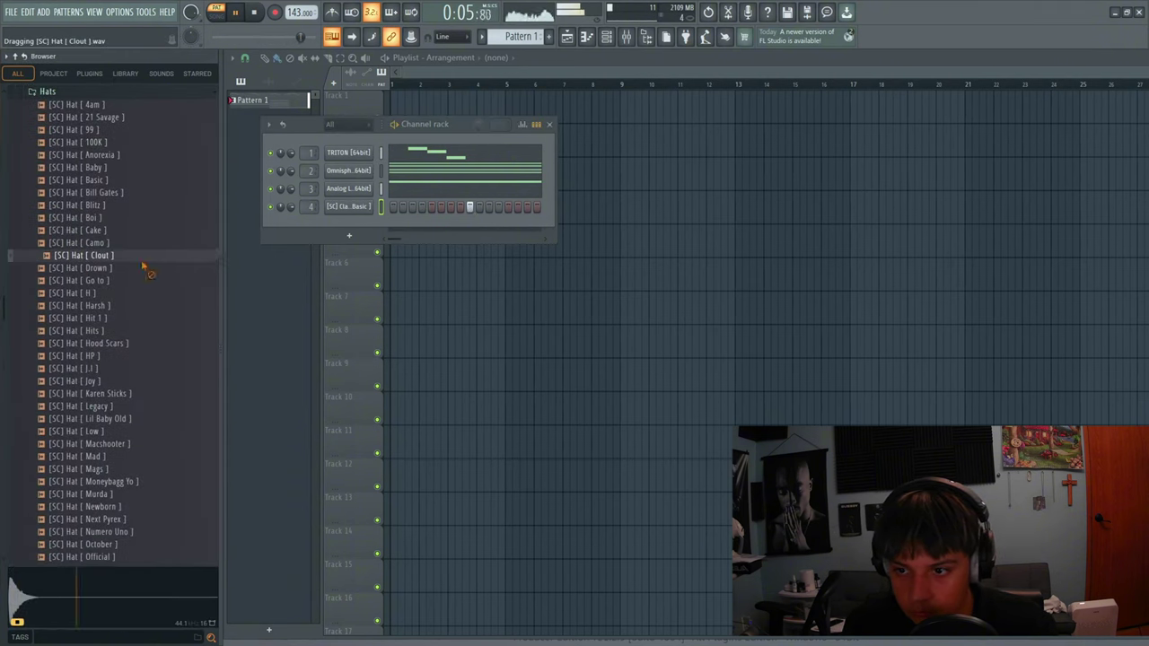
pyautogui.moveTo(342, 225); pyautogui.dragTo(340, 237)
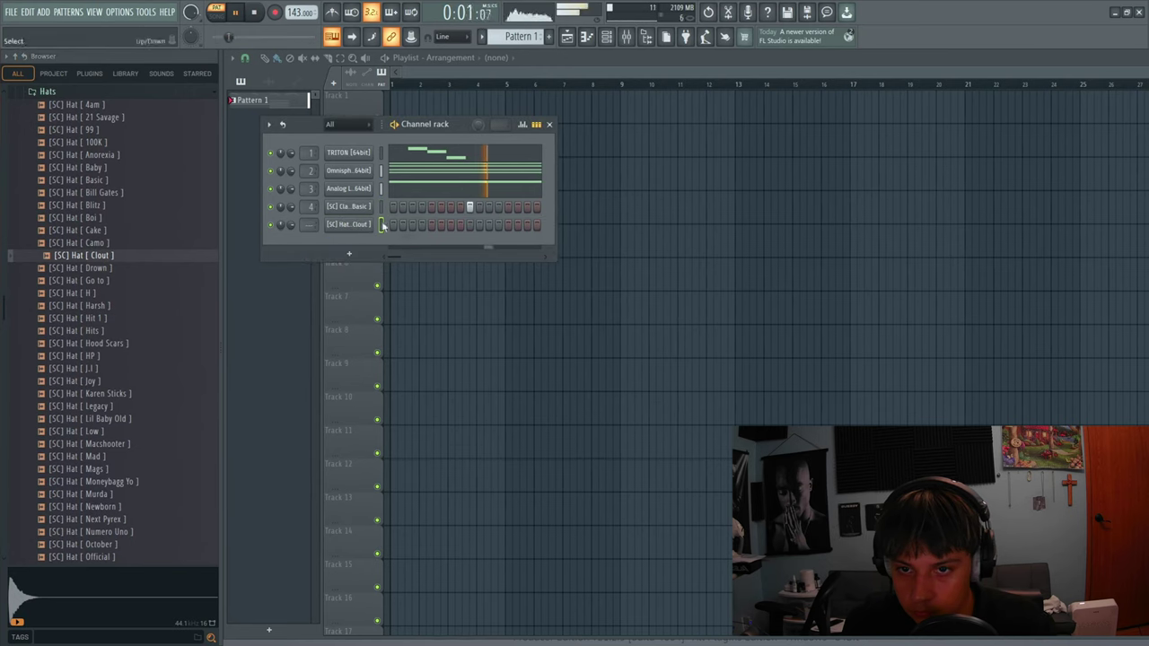
# - Fill the [SC] Hat [ Clout ] channel with a hit every 2 steps
pyautogui.rightClick(355, 226)
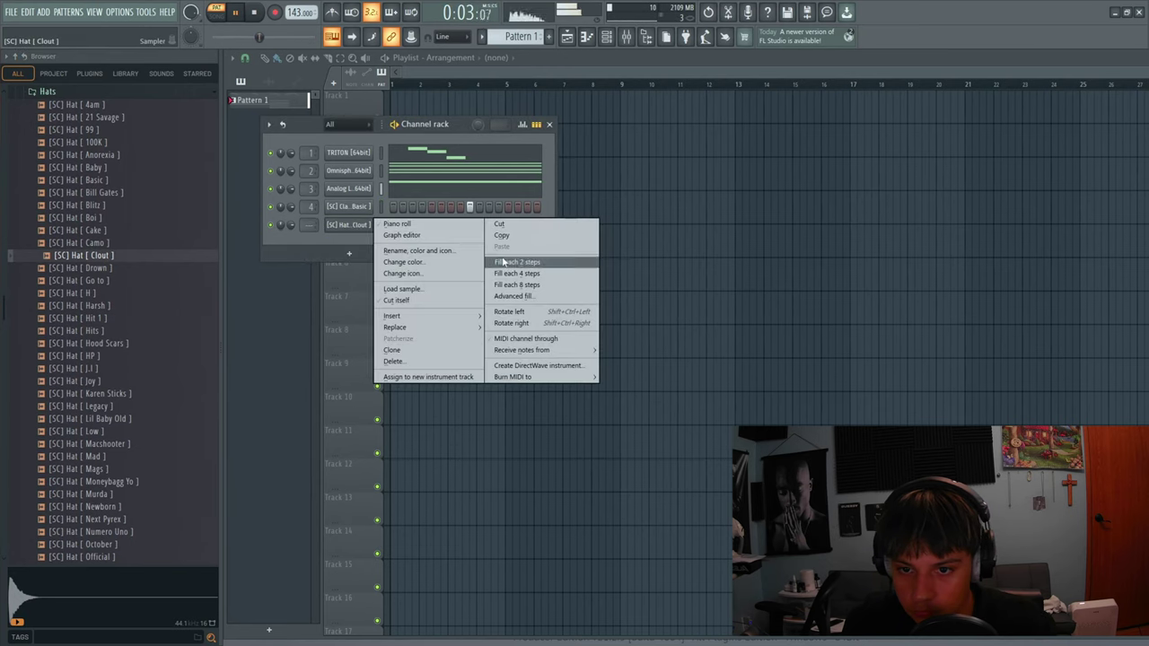
pyautogui.click(503, 261)
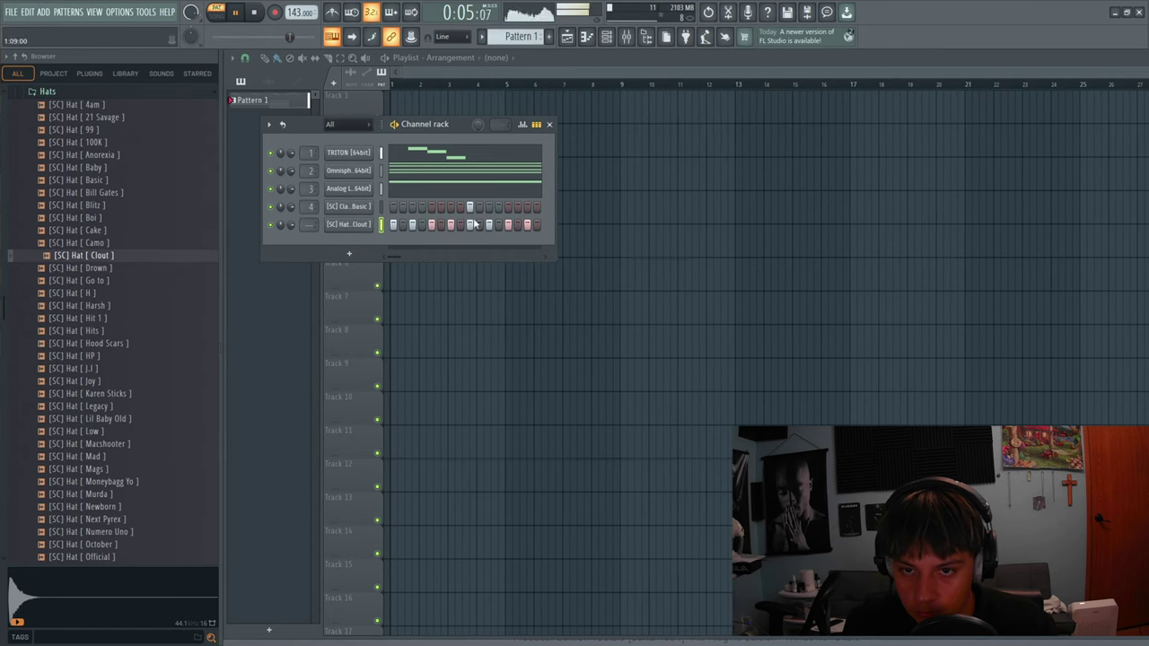
pyautogui.click(549, 125)
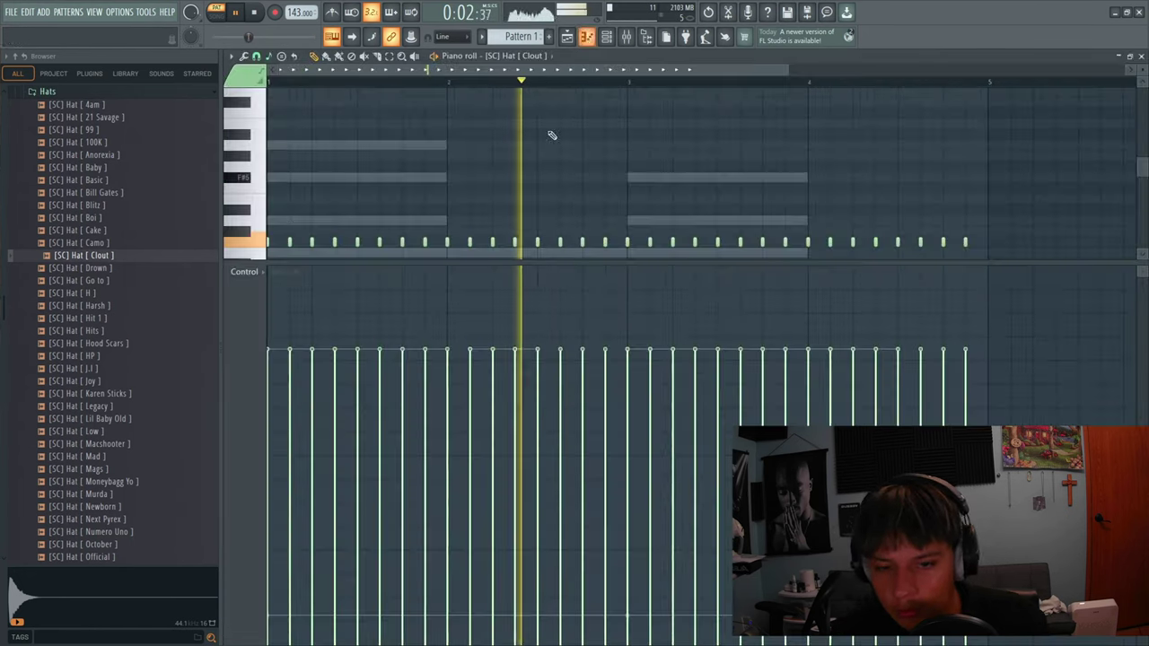
# - Add C5 notes for [SC] Clap [ Basic ] on step 9 of bars 2, 3 and 4, matching the hit in bar 1
pyautogui.click(542, 58)
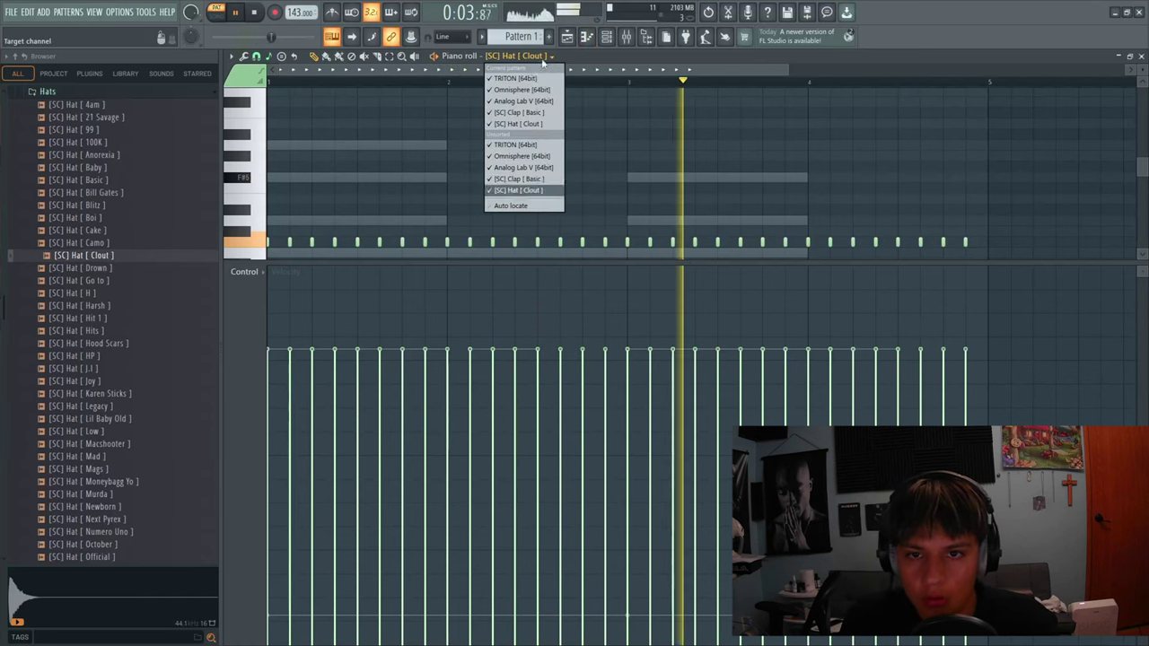
pyautogui.click(521, 113)
pyautogui.moveTo(497, 264); pyautogui.dragTo(499, 332)
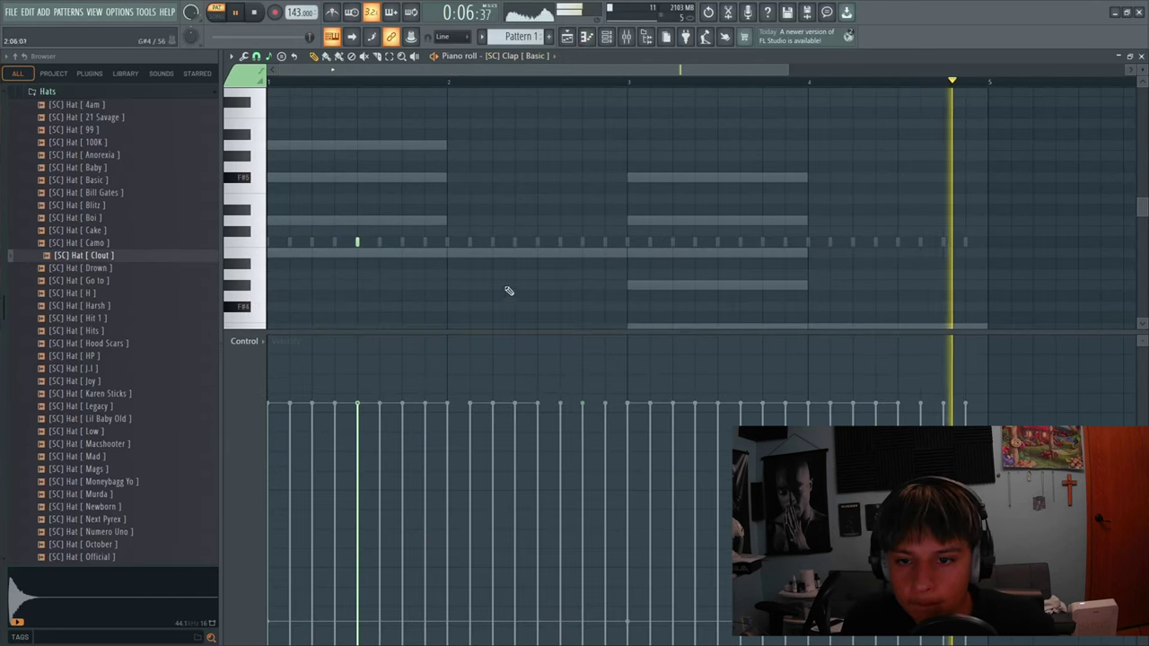
pyautogui.click(544, 233)
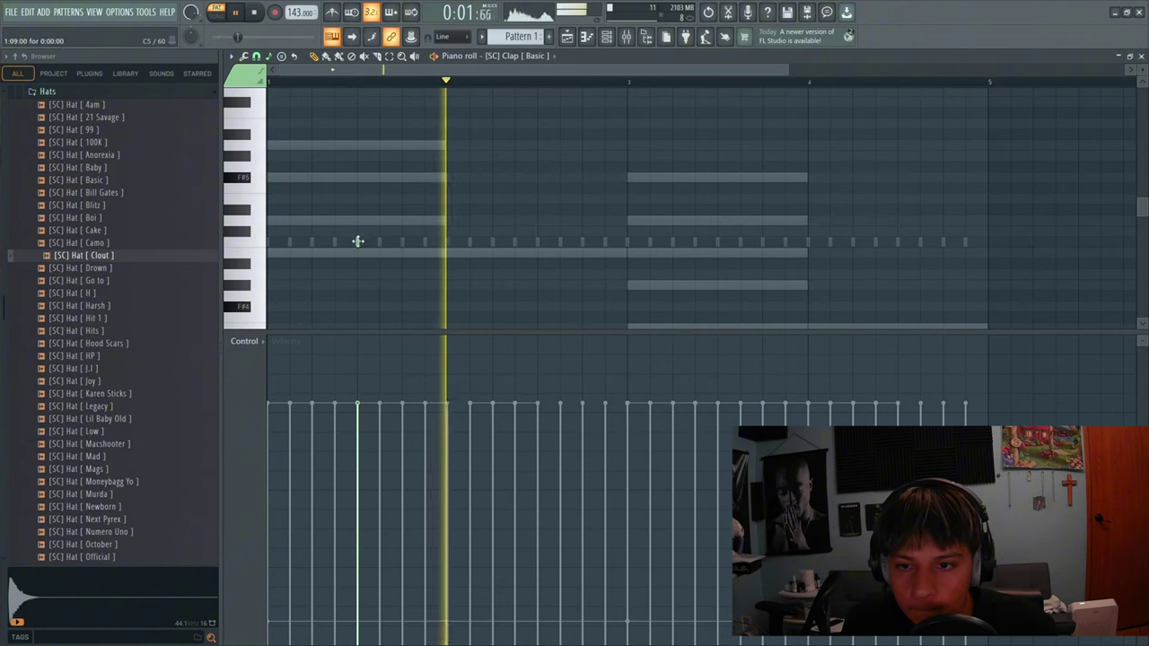
pyautogui.click(537, 231)
pyautogui.rightClick(537, 232)
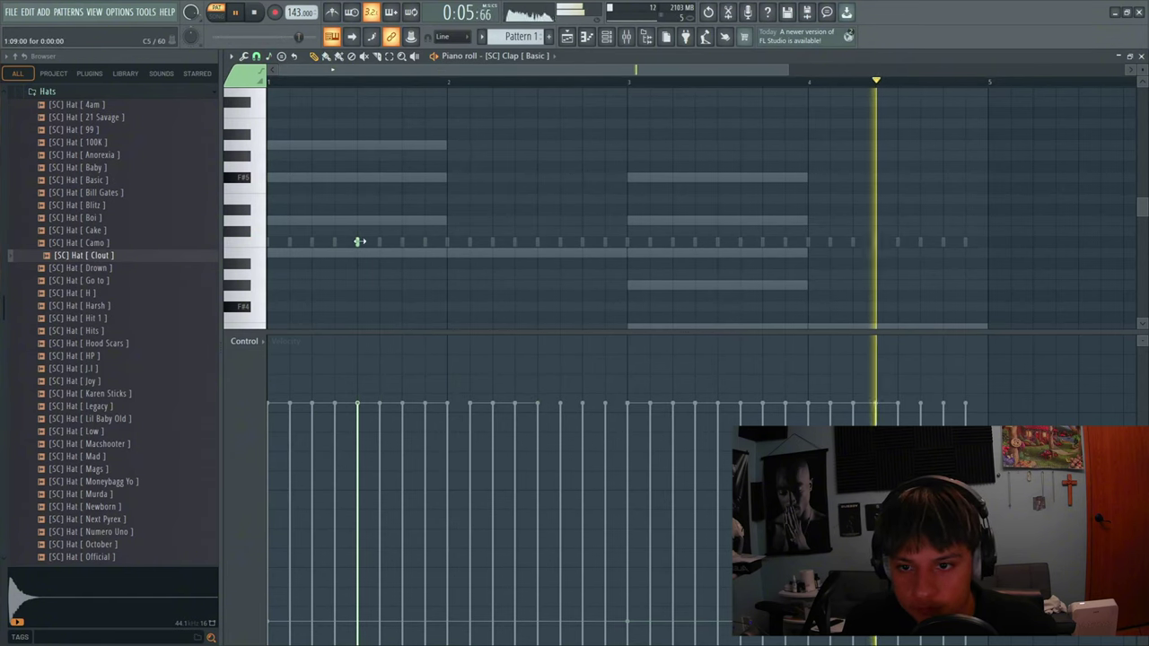
pyautogui.click(536, 243)
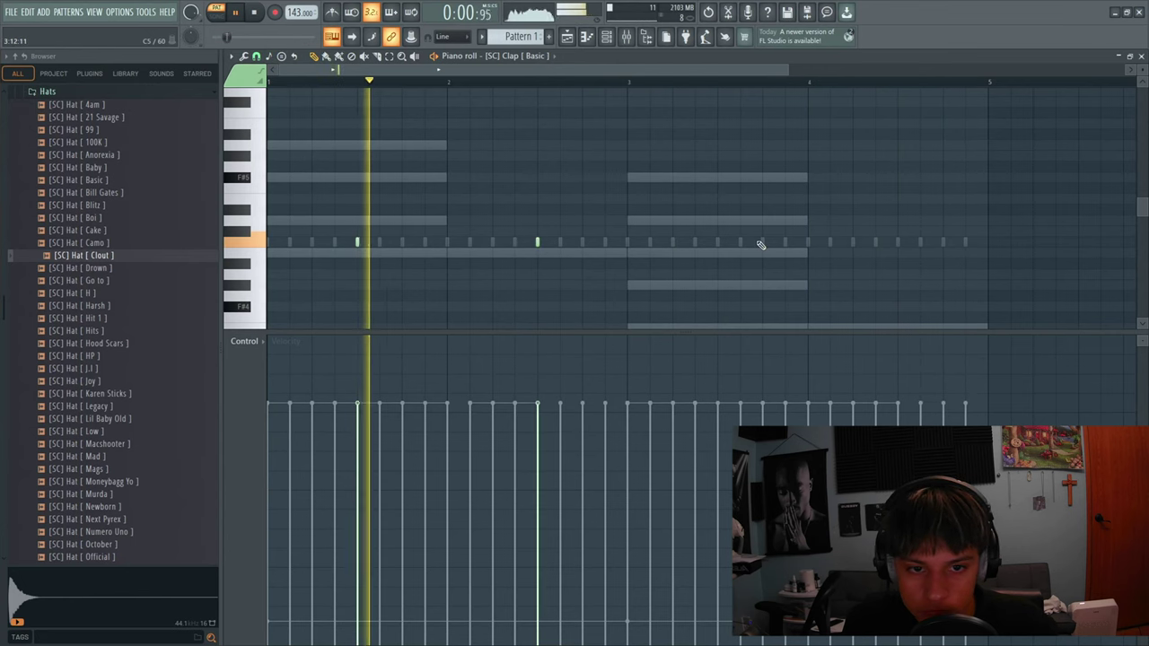
pyautogui.click(717, 242)
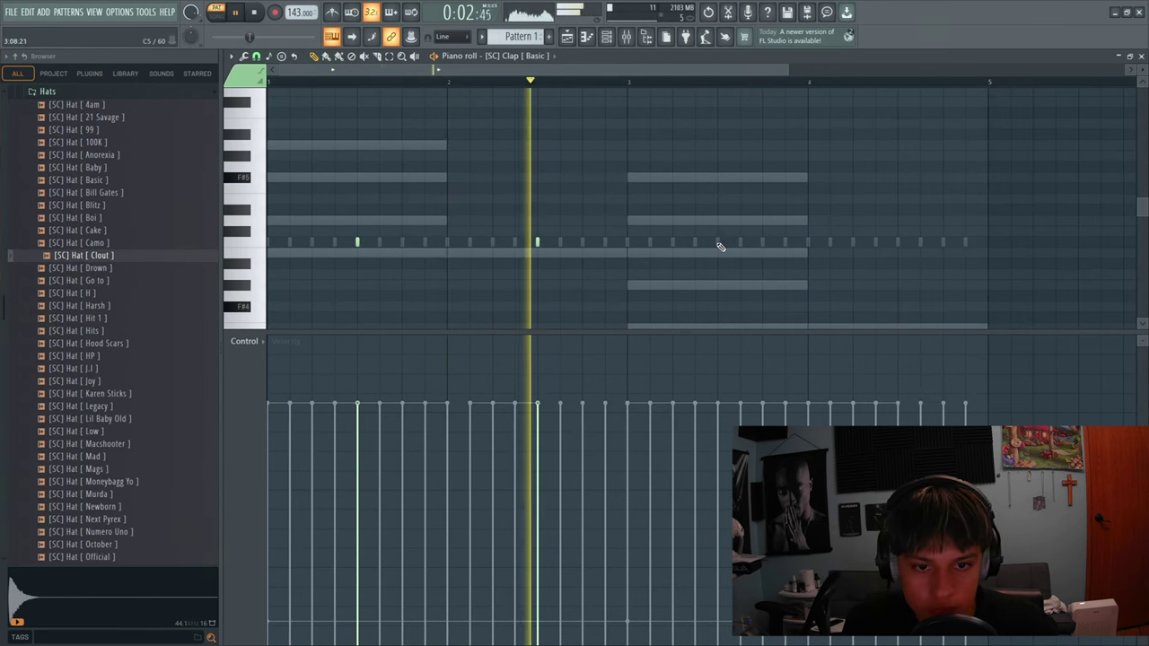
pyautogui.click(896, 242)
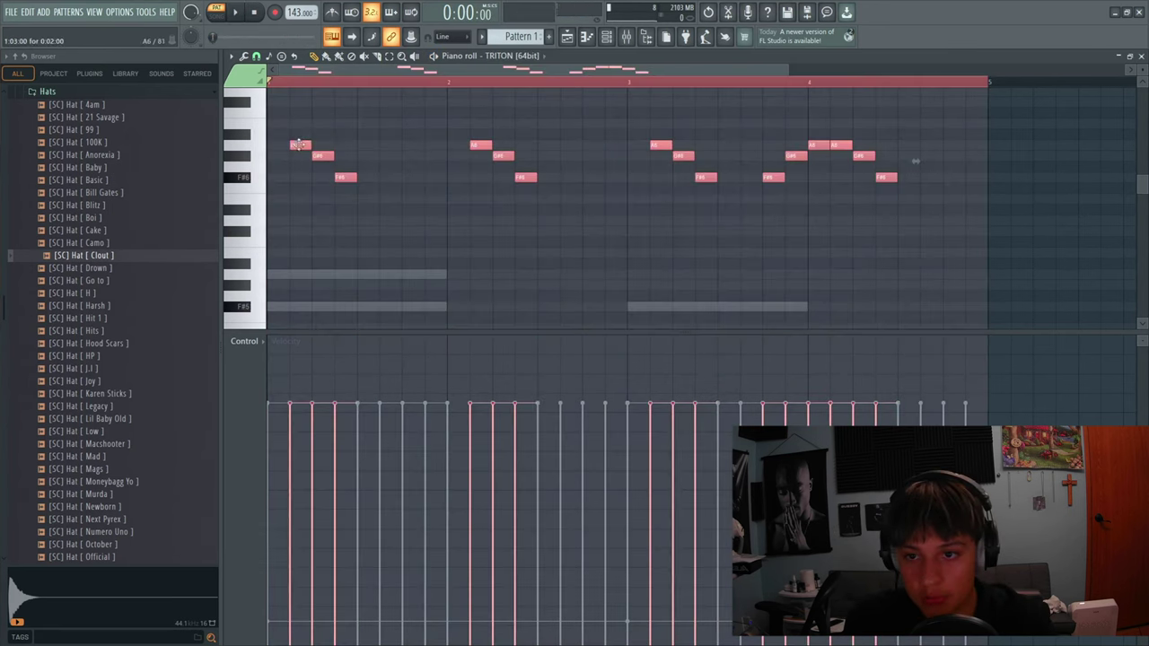
# - Shift all TRITON melody notes two steps earlier so the first note starts on bar 1, and play the pattern
pyautogui.moveTo(301, 145); pyautogui.dragTo(286, 146)
pyautogui.press('space')
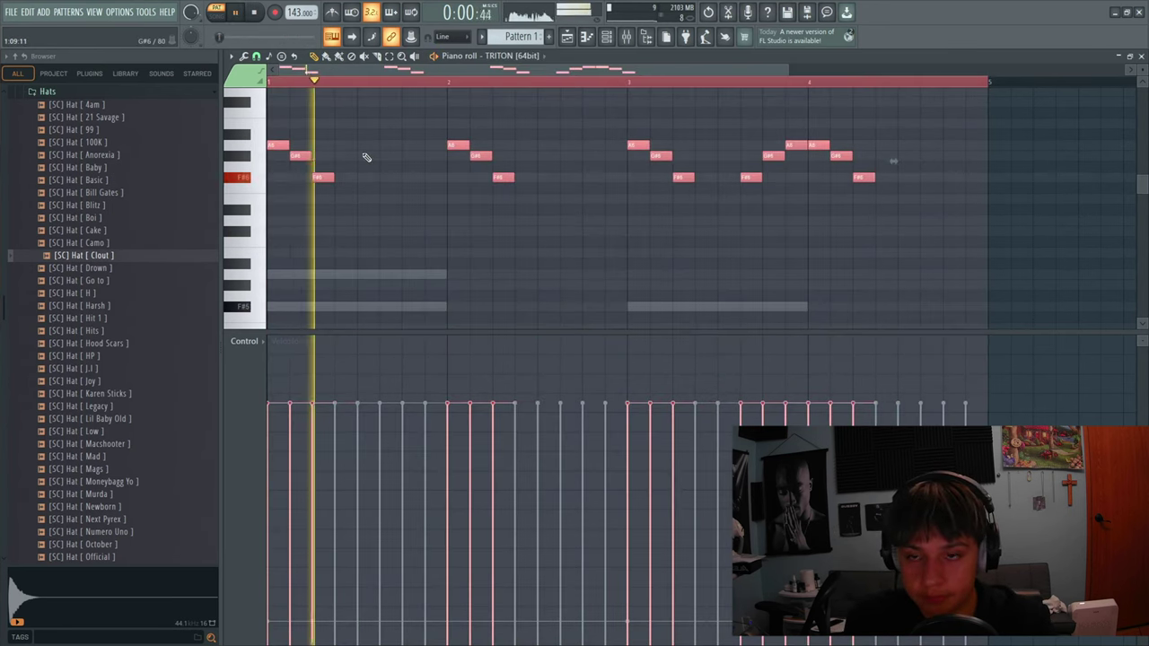
pyautogui.press('F7')
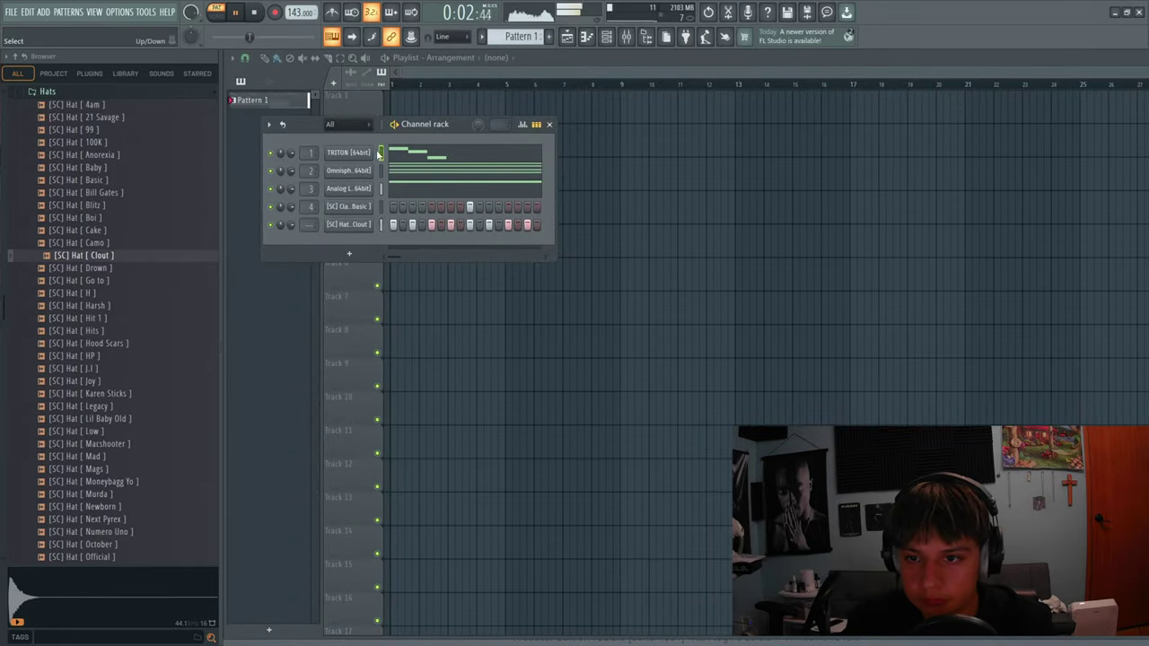
# - Audition samples in the drum kit's Open Hats folder and add [SC] OH [ Clear ] as a new channel with a hit on step 1
pyautogui.scroll(3, 192, 210)
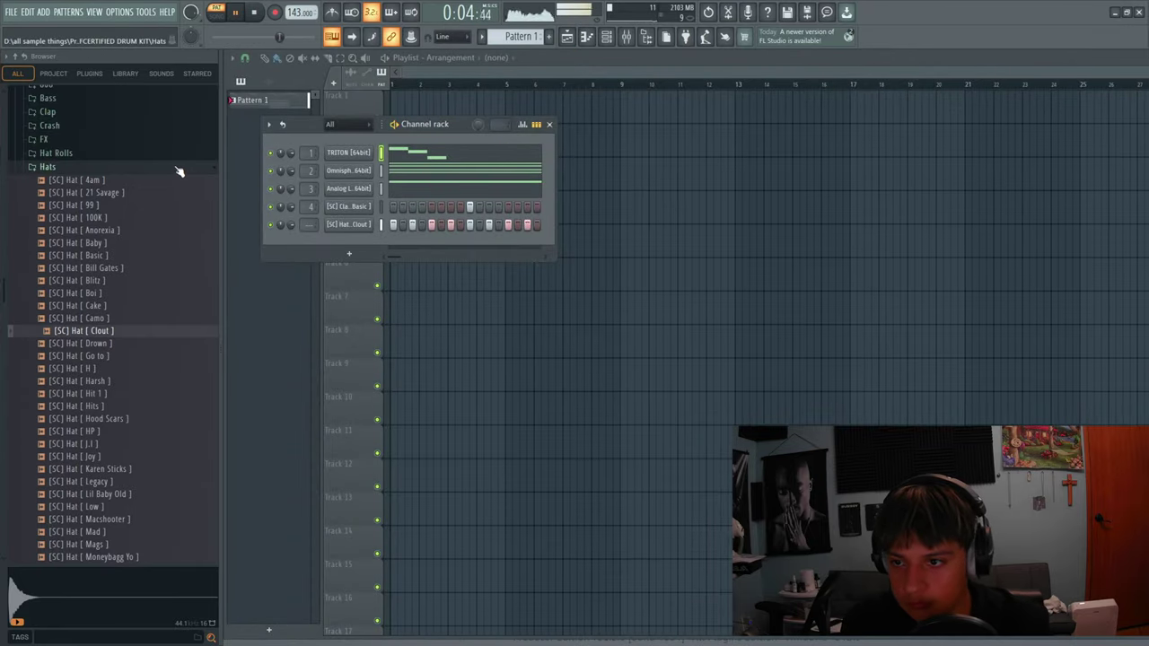
pyautogui.click(175, 169)
pyautogui.scroll(3, 132, 157)
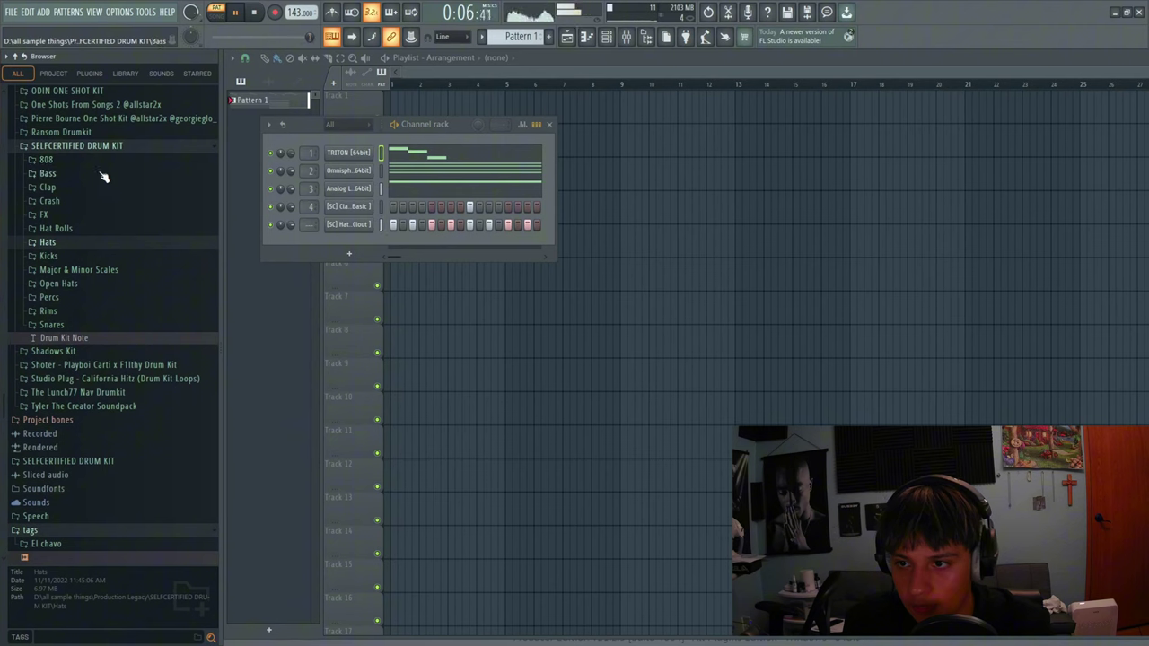
pyautogui.click(76, 283)
pyautogui.click(96, 294)
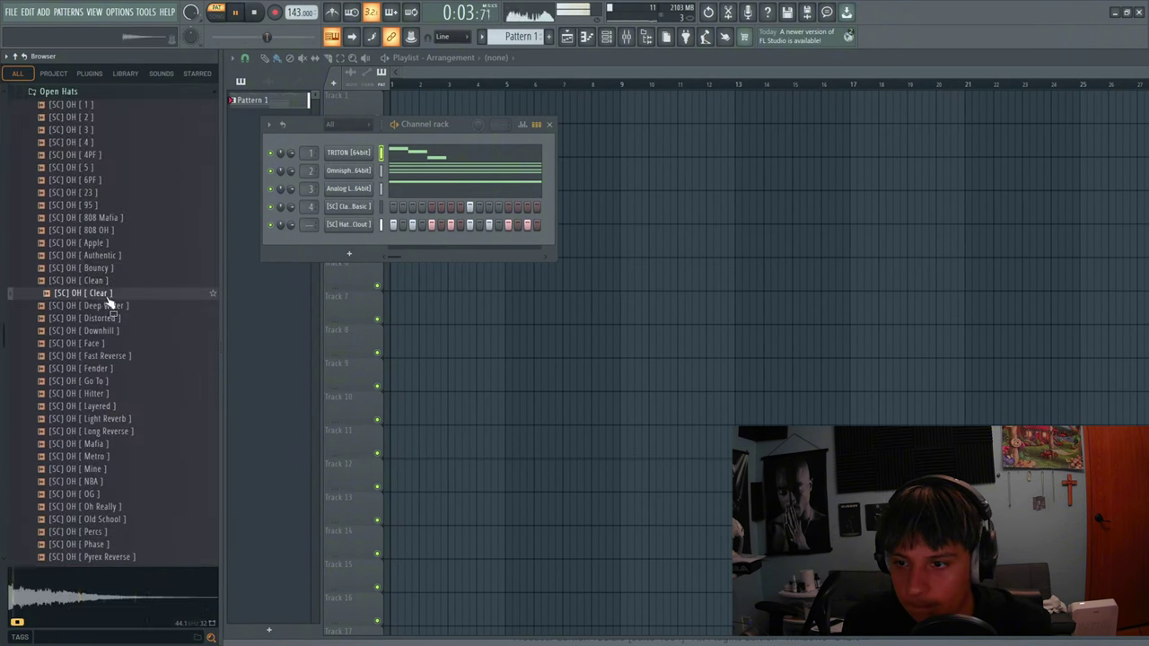
pyautogui.click(123, 306)
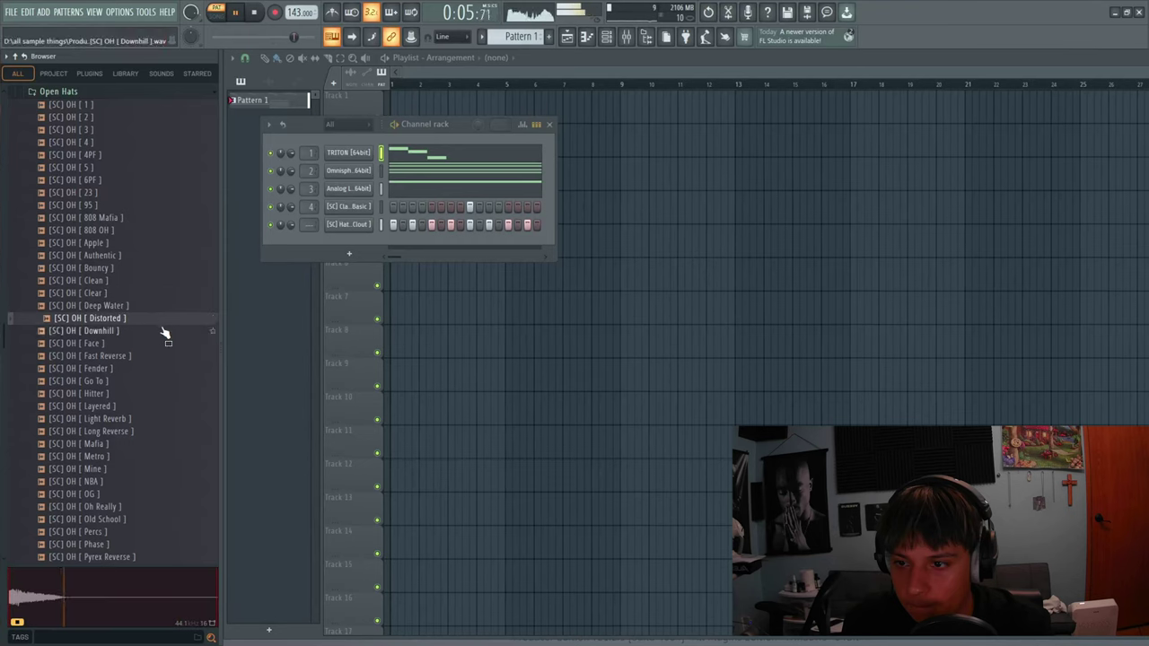
pyautogui.click(164, 331)
pyautogui.click(144, 306)
pyautogui.click(139, 295)
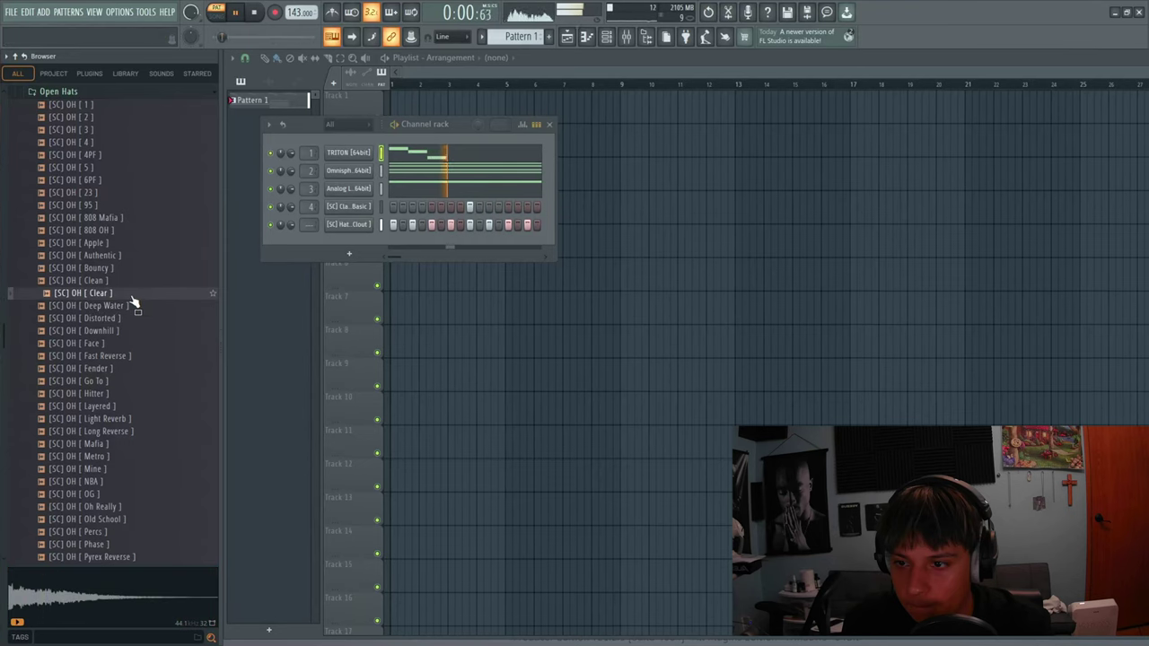
pyautogui.moveTo(318, 249); pyautogui.dragTo(394, 242)
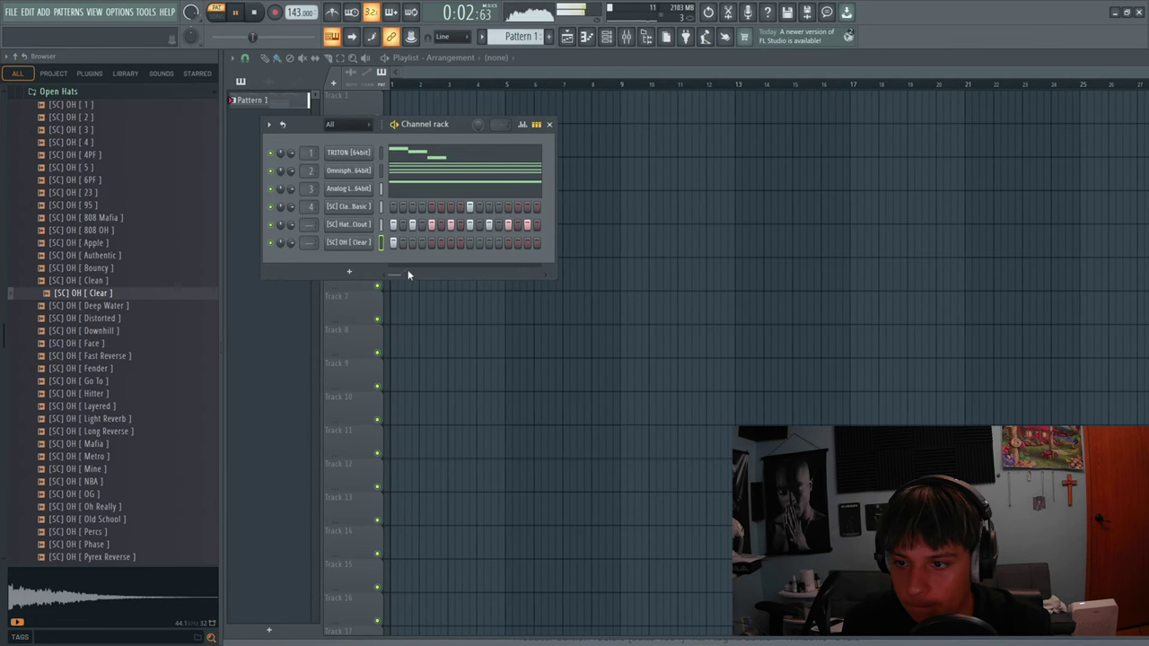
# - Add C5 open-hat notes in bar 2 and at the start of bar 3
pyautogui.press('F7')
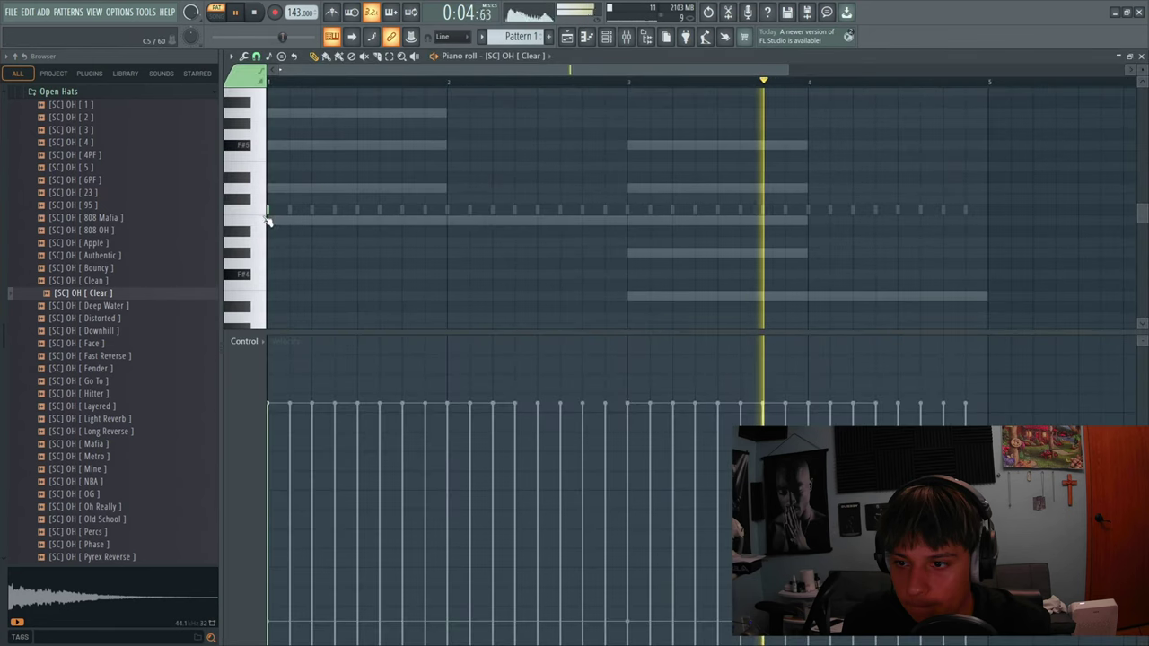
pyautogui.click(492, 210)
pyautogui.click(626, 210)
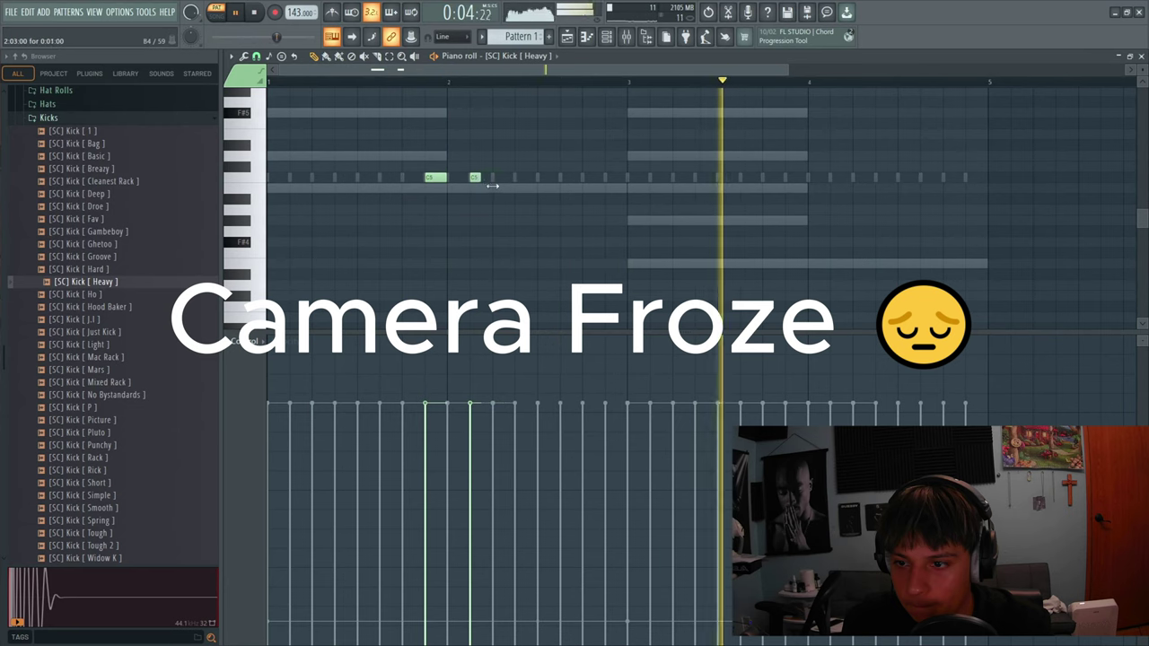
# - Place C5 kick notes at the end of bar 3 and early in bar 4, and lengthen the short kick note in bar 2
pyautogui.moveTo(491, 186); pyautogui.dragTo(497, 186)
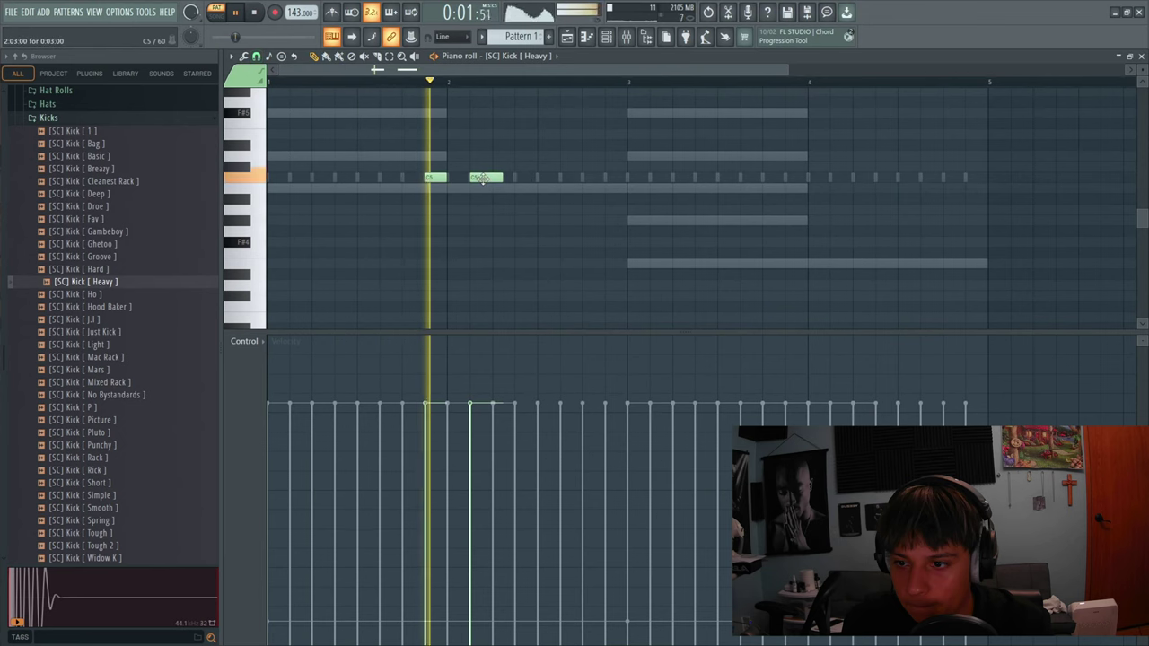
pyautogui.hotkey('ctrl', 'z')
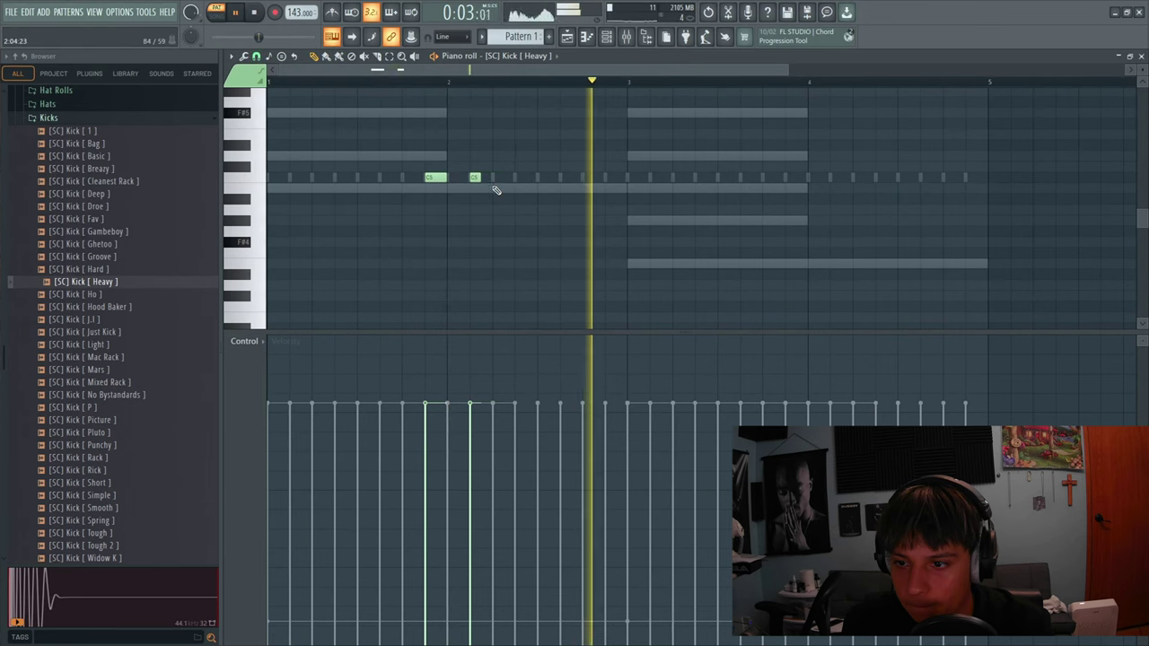
pyautogui.click(272, 58)
pyautogui.click(278, 167)
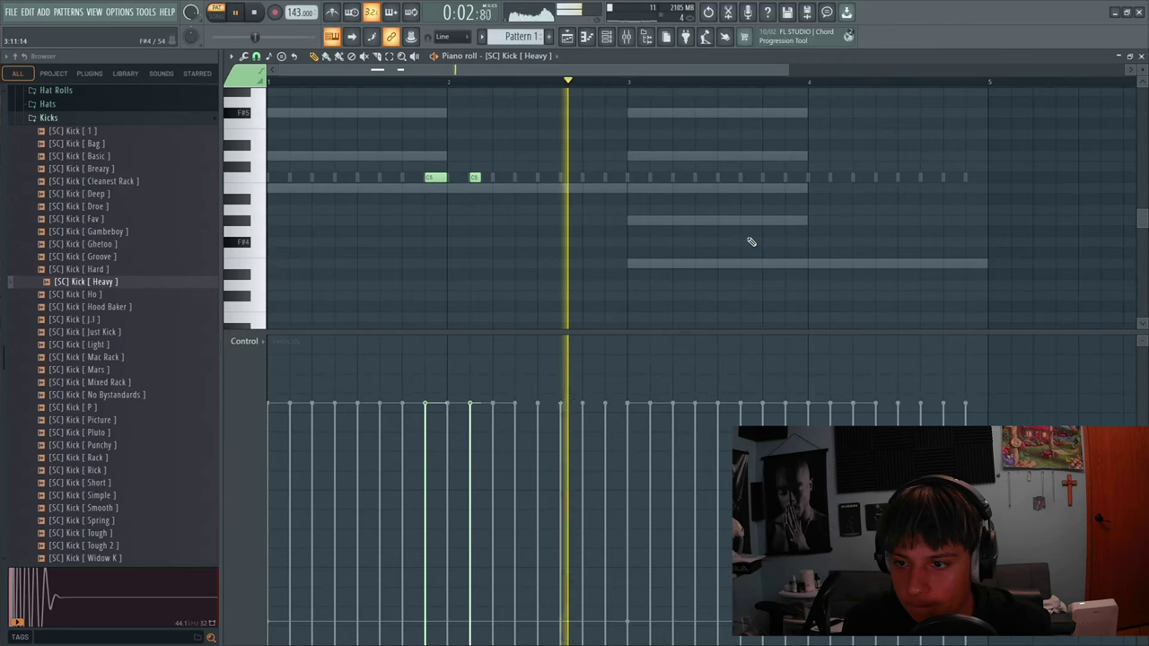
pyautogui.click(788, 178)
pyautogui.click(832, 178)
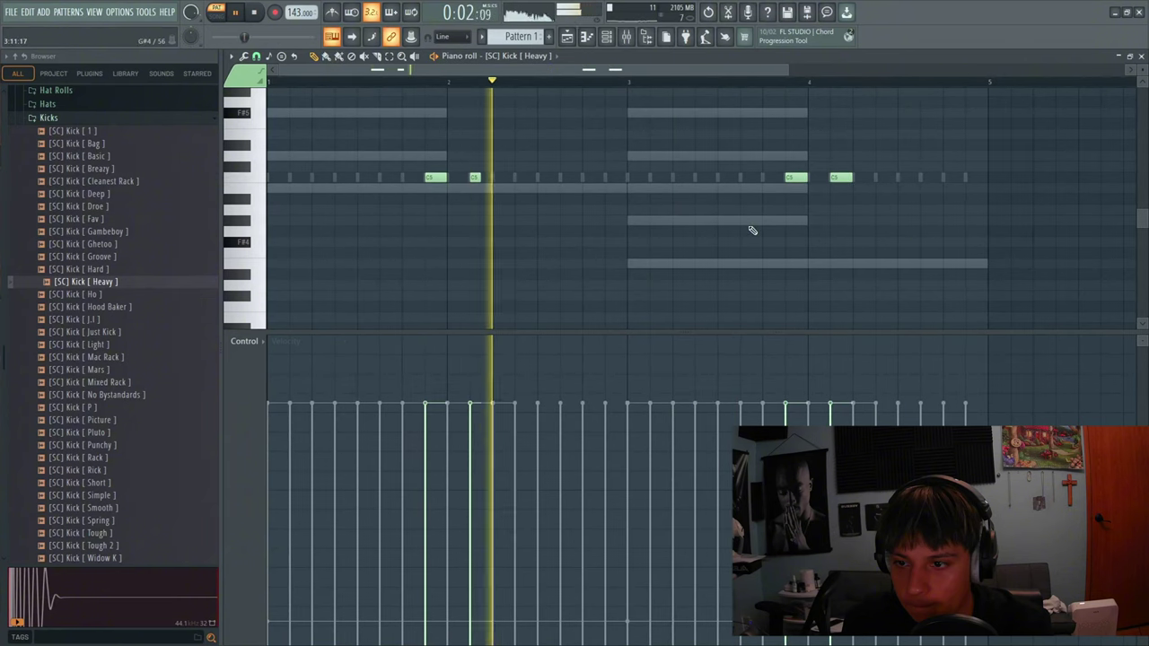
pyautogui.moveTo(480, 184); pyautogui.dragTo(492, 184)
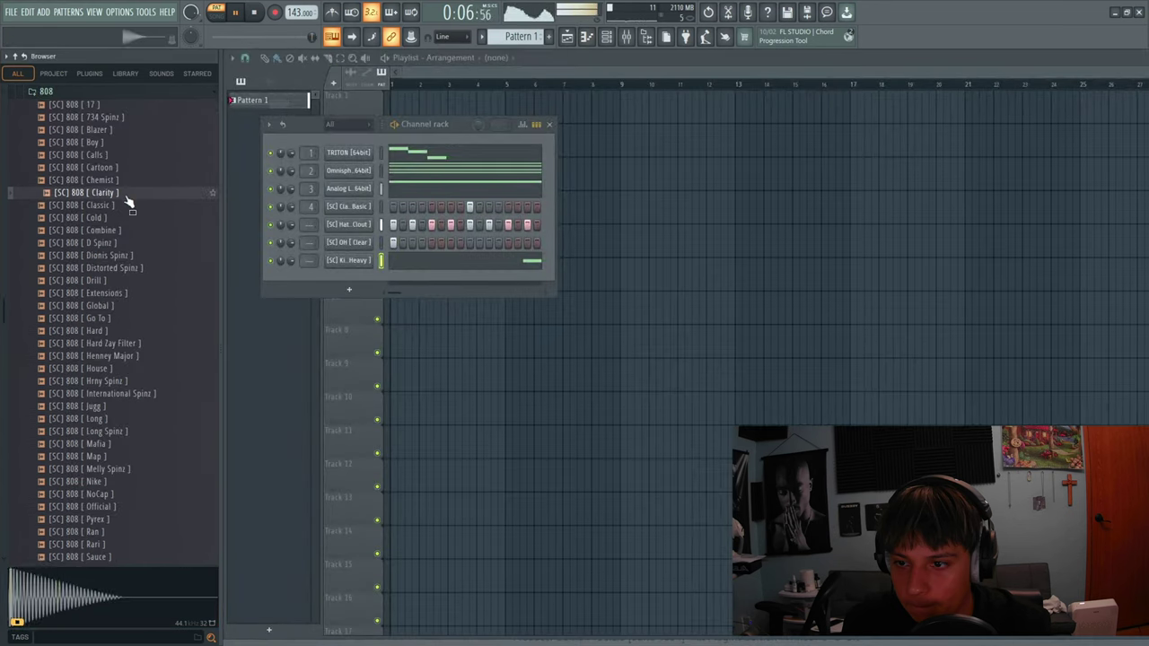
# - Audition samples in the 808 folder and add [SC] 808 [ Boy ] as a new channel below the kick
pyautogui.click(135, 218)
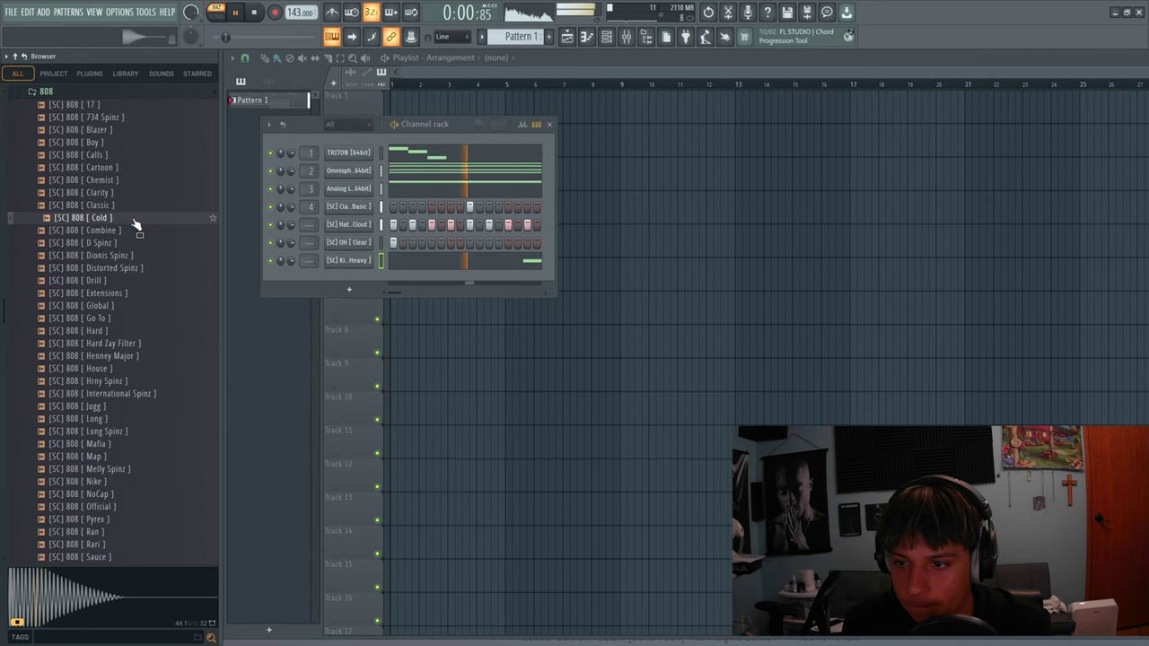
pyautogui.click(110, 144)
pyautogui.press('Up')
pyautogui.press('Down')
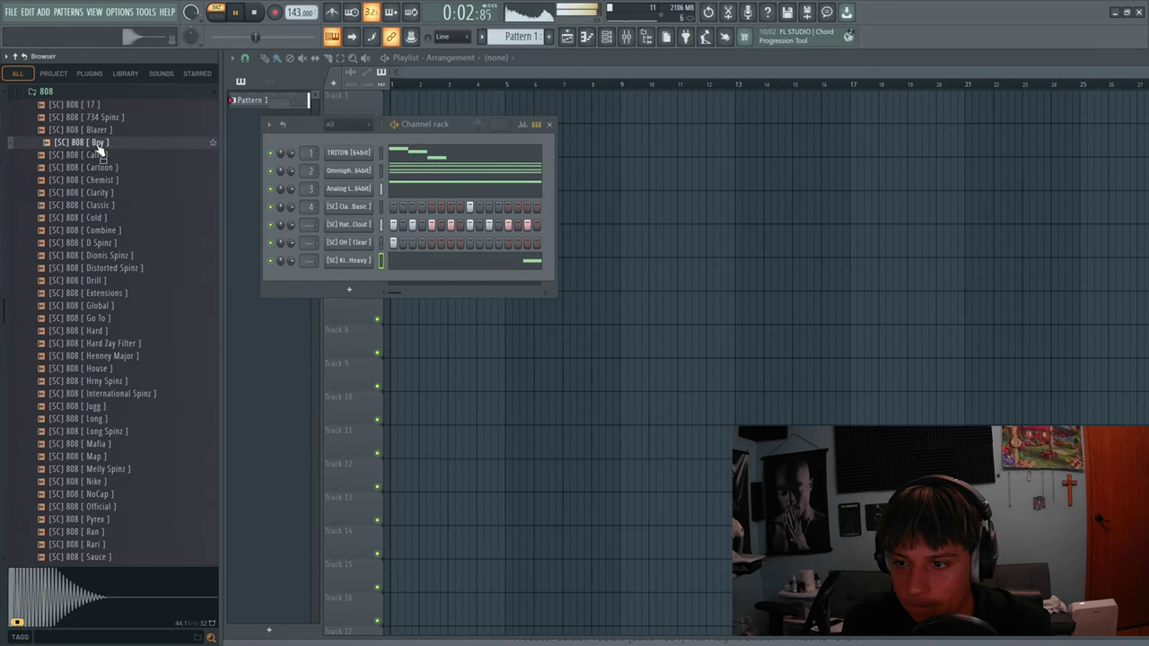
pyautogui.moveTo(316, 262); pyautogui.dragTo(355, 279)
# - Enable the volume envelope of the [SC] 808 [ Boy ] channel and adjust its hold and sustain
pyautogui.click(359, 279)
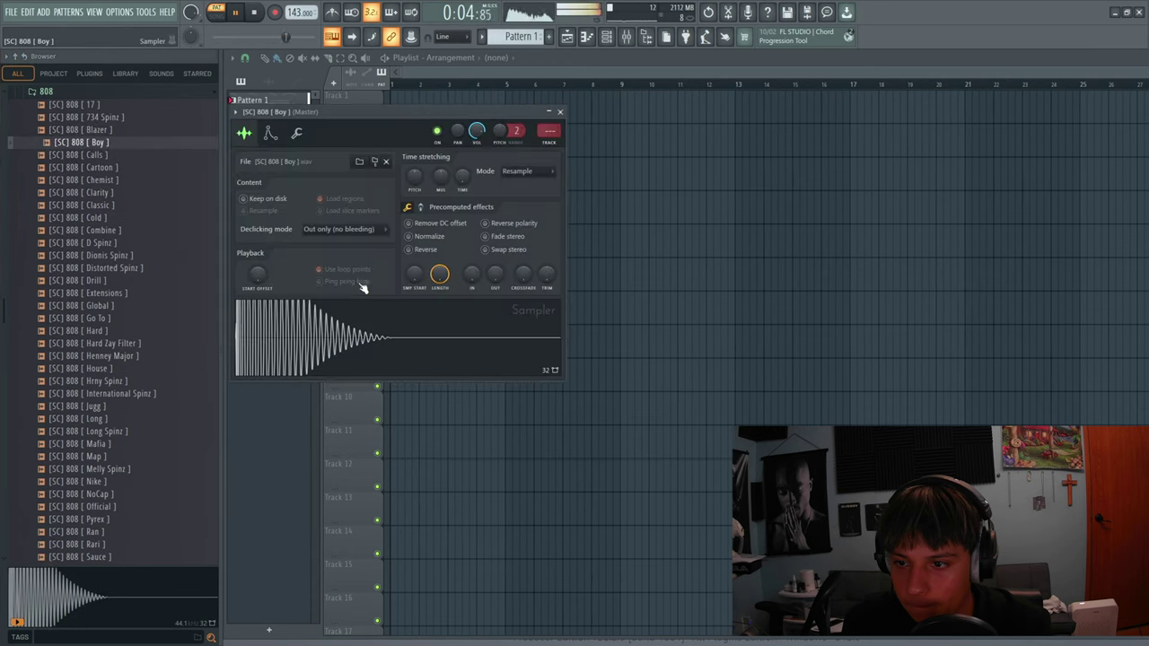
pyautogui.click(270, 134)
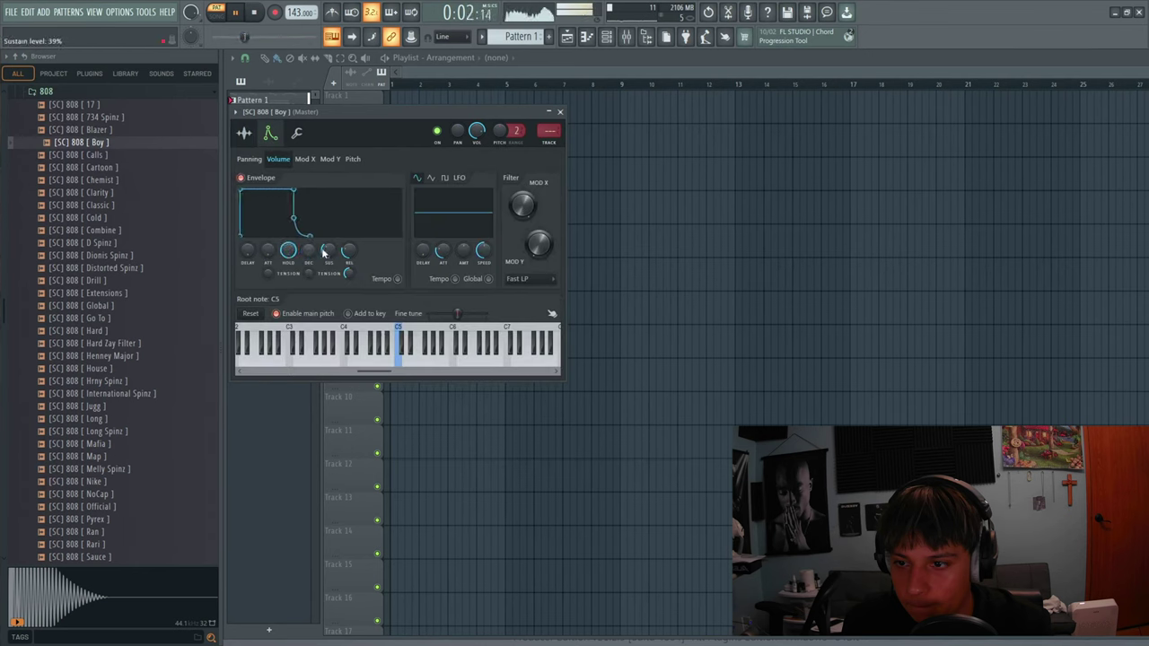
pyautogui.click(563, 113)
# - Draw one-bar 808 notes: B4 from the start of bar 1, B4 from step 5 of bar 2, and E4 from the start of bar 3
pyautogui.press('F7')
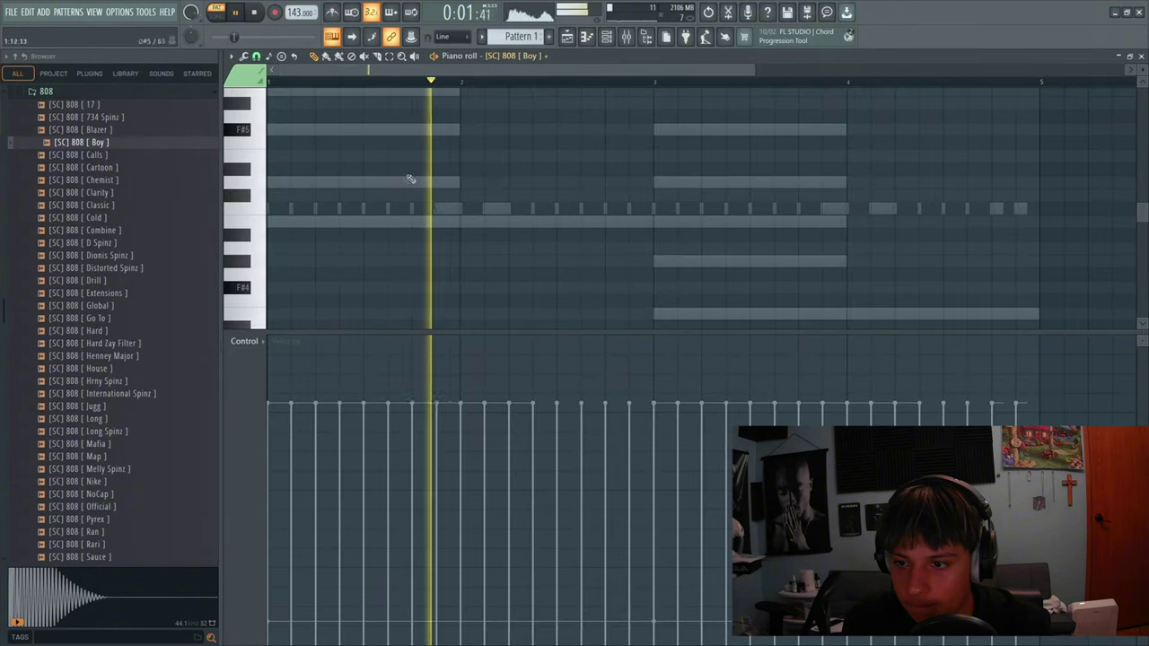
pyautogui.moveTo(269, 221); pyautogui.dragTo(467, 237)
pyautogui.rightClick(377, 220)
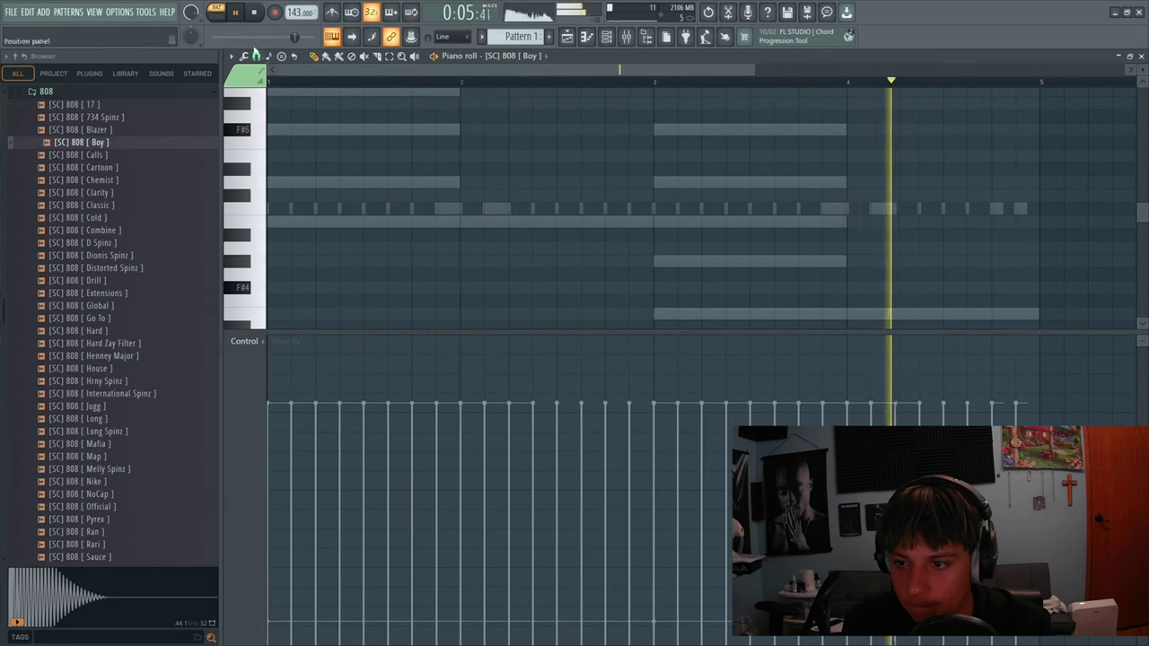
pyautogui.click(256, 56)
pyautogui.click(280, 151)
pyautogui.click(280, 222)
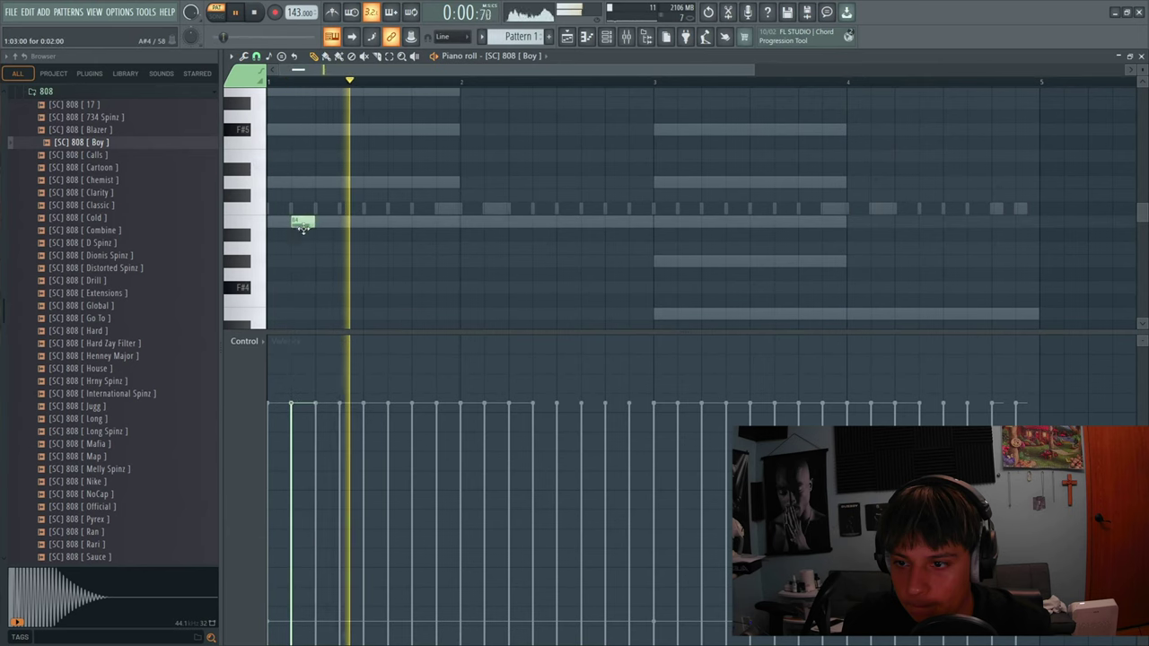
pyautogui.moveTo(285, 225); pyautogui.dragTo(468, 241)
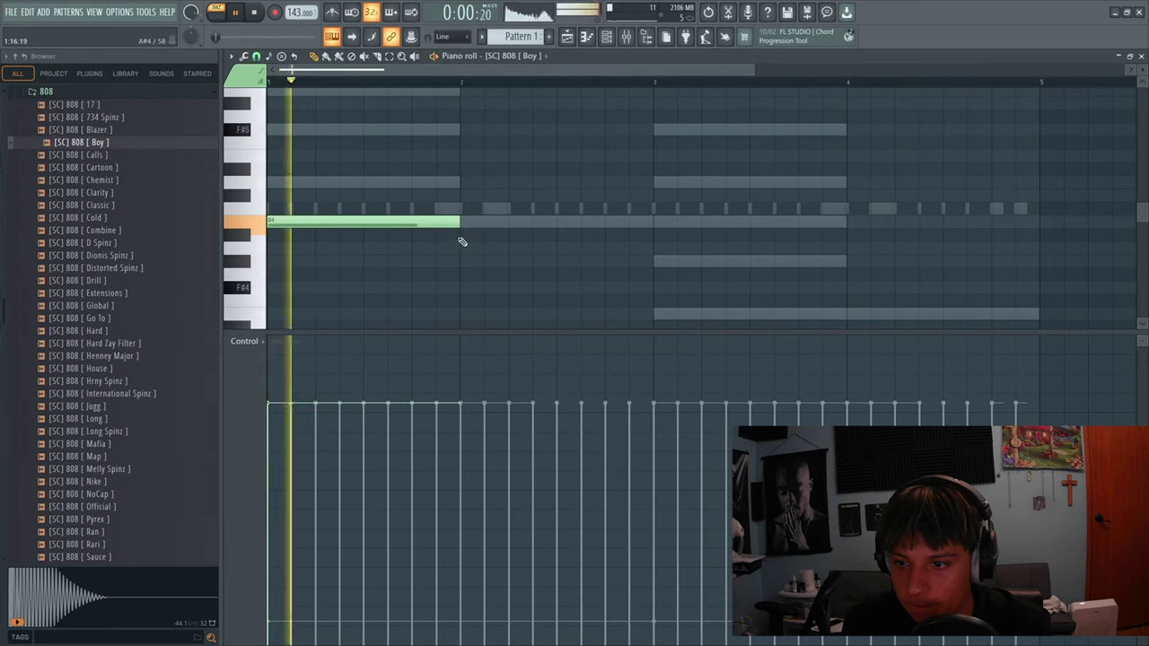
pyautogui.click(510, 222)
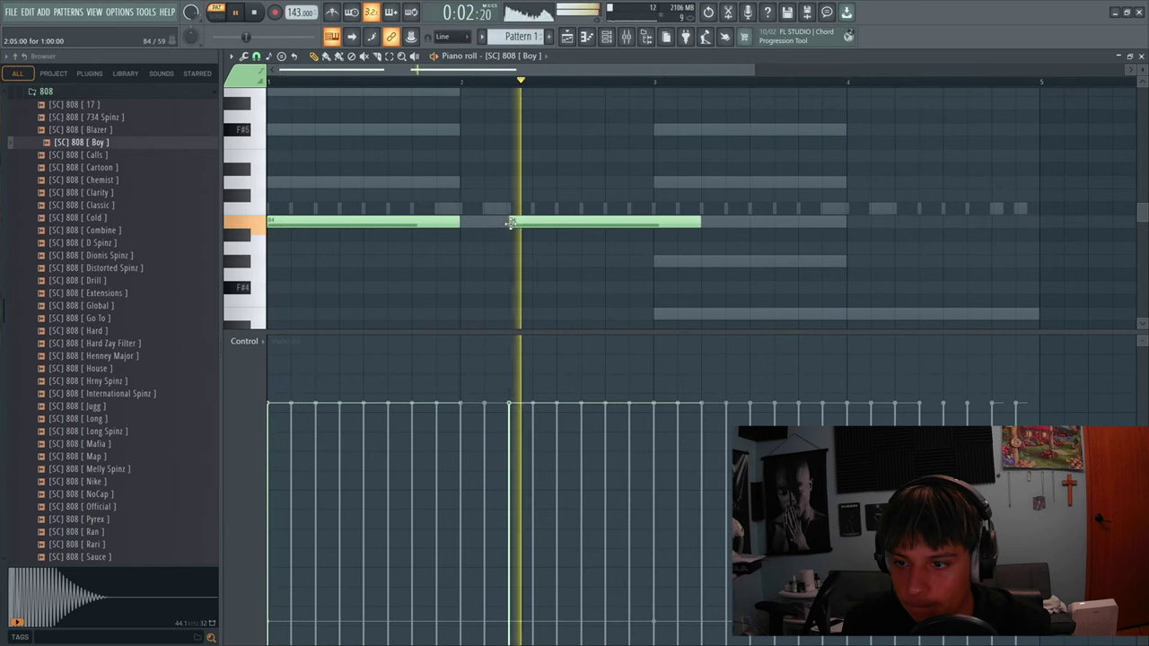
pyautogui.click(657, 313)
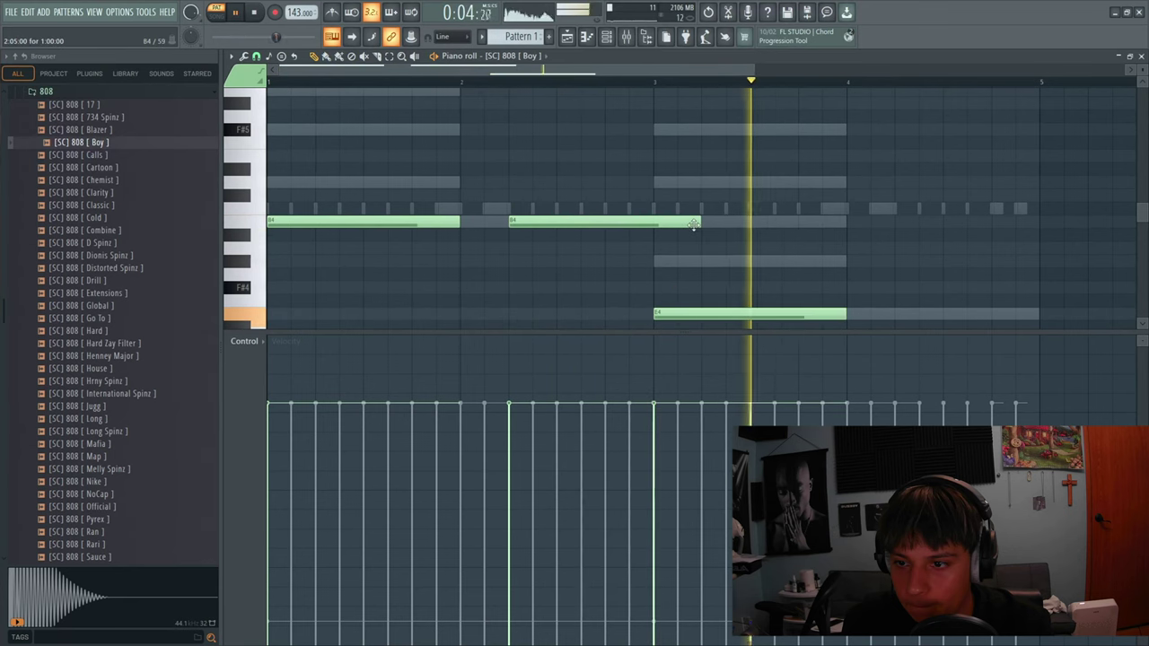
# - Shorten the bar 2 B4 808 note to end where bar 3 starts, and add a three-beat E4 note from step 5 of bar 4
pyautogui.moveTo(693, 225); pyautogui.dragTo(653, 225)
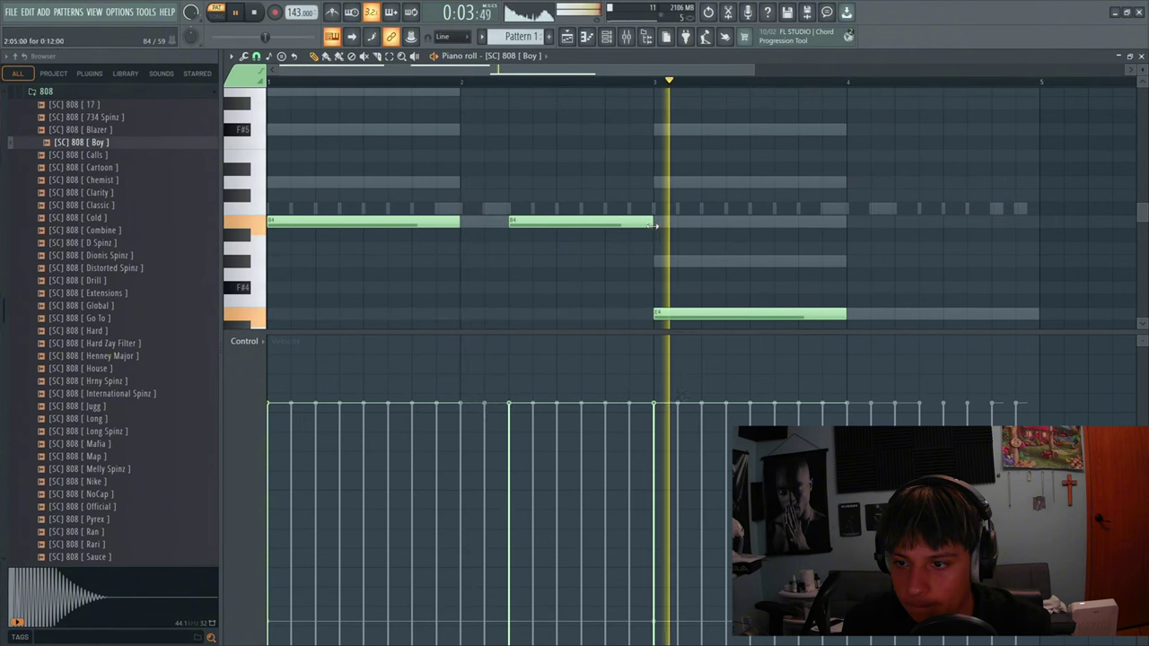
pyautogui.keyDown('ctrl'); pyautogui.scroll(-2, 677, 257); pyautogui.keyUp('ctrl')
pyautogui.scroll(-3, 677, 256)
pyautogui.click(709, 195)
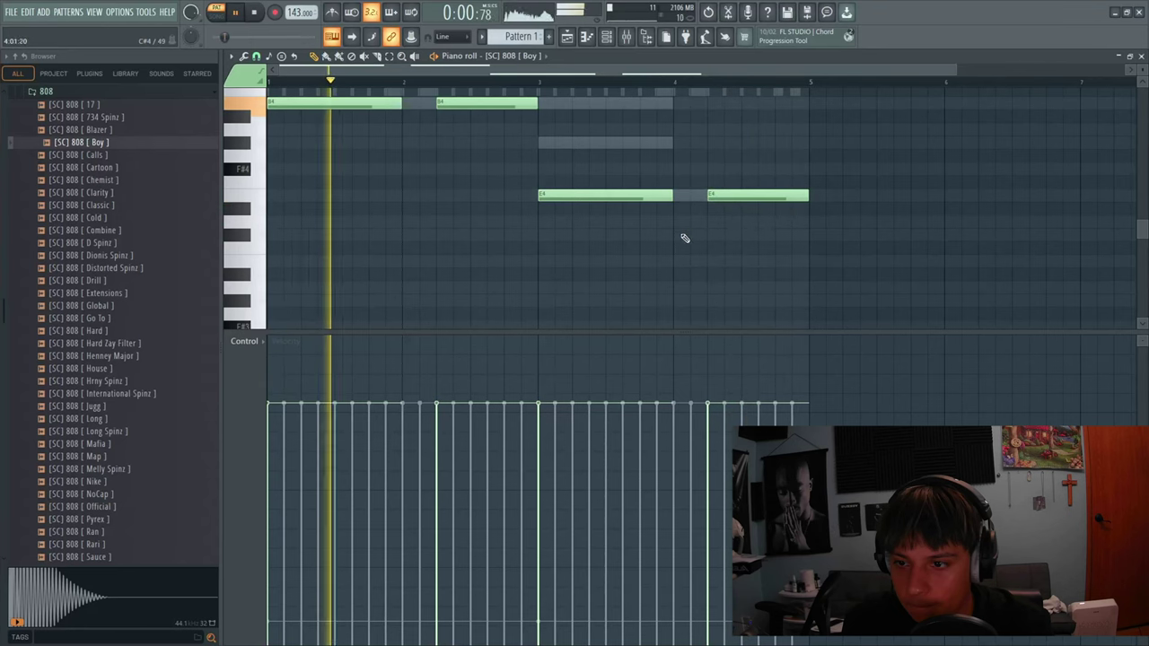
# - Select all four 808 notes, raise their velocity together and stop playback
pyautogui.scroll(2, 669, 238)
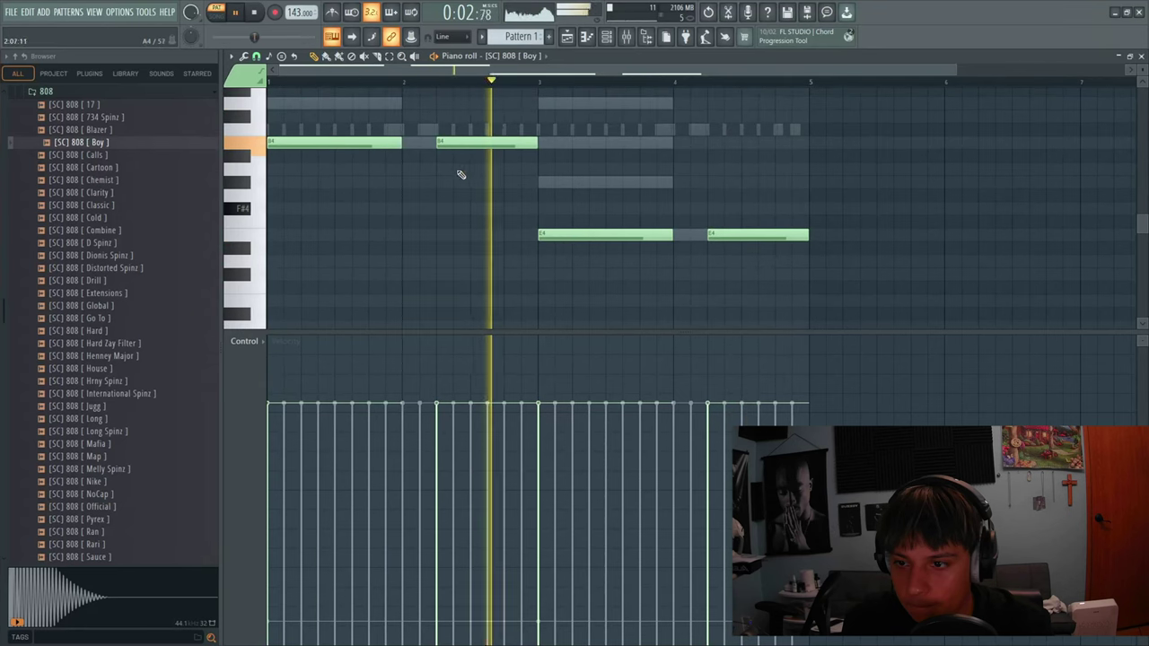
pyautogui.hotkey('ctrl', 'a')
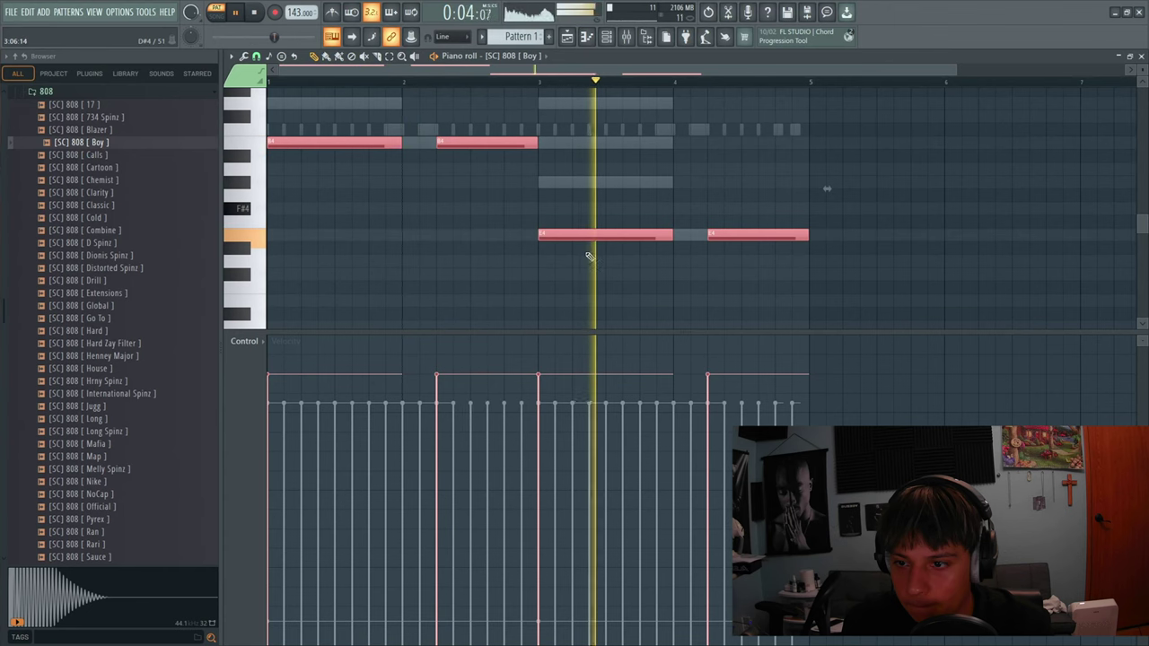
pyautogui.scroll(2, 704, 259)
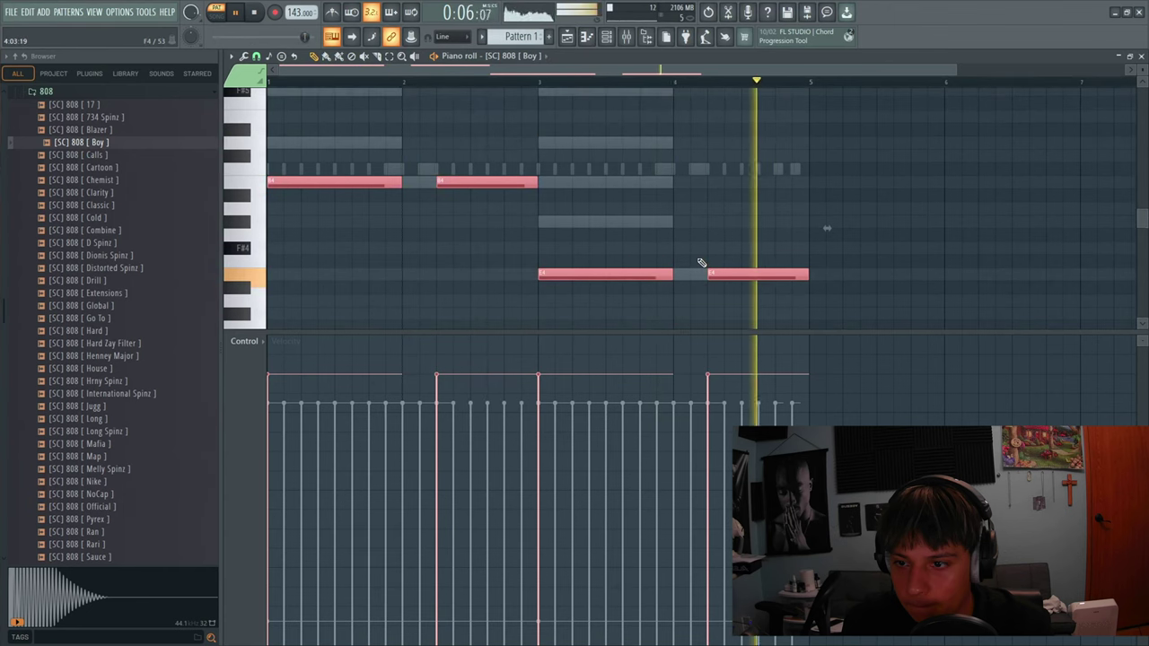
pyautogui.press('space')
# - Bring up TRITON, play back the pattern, and switch from the plugin window to the TRITON channel's piano roll
pyautogui.press('F7')
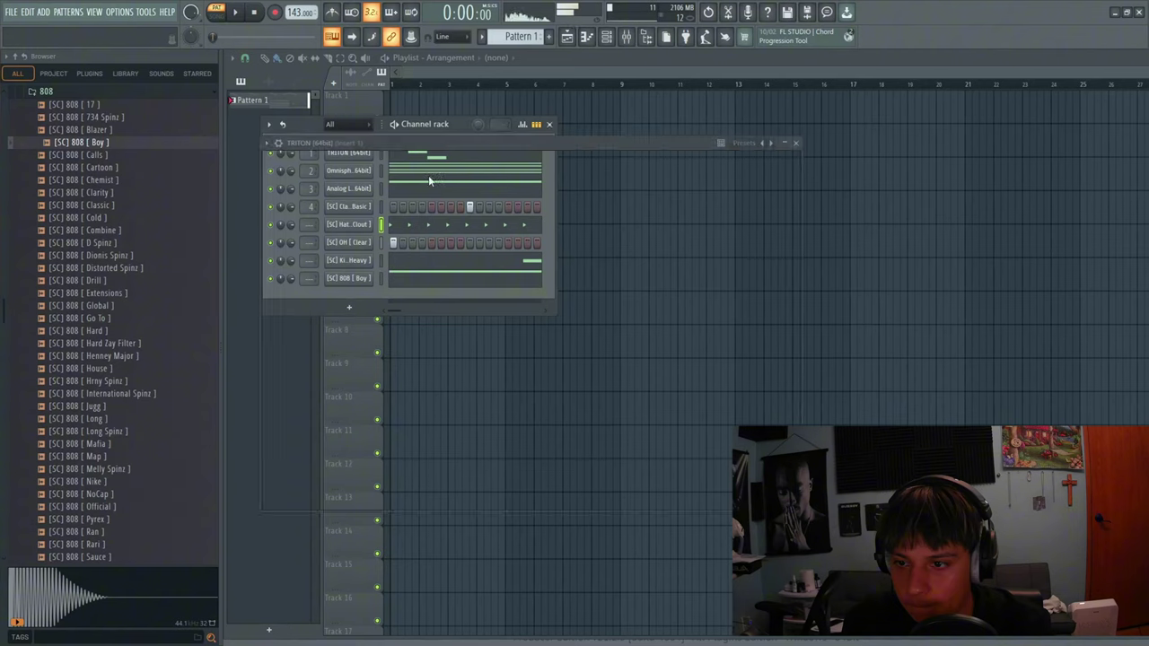
pyautogui.click(507, 208)
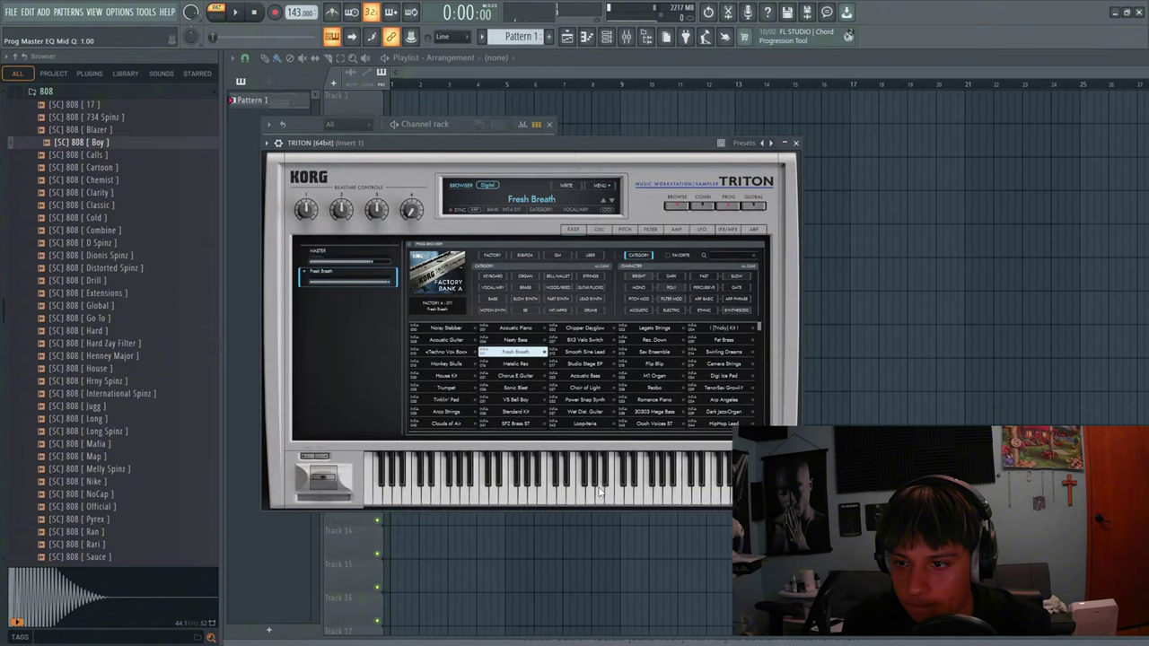
pyautogui.moveTo(504, 150); pyautogui.dragTo(568, 140)
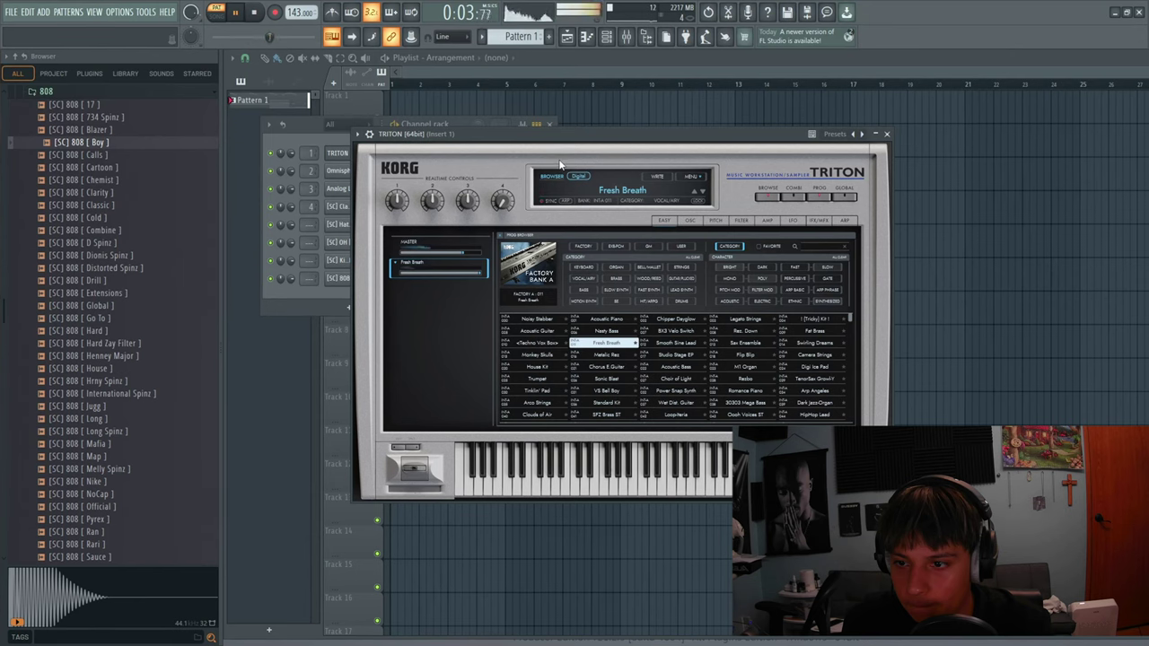
pyautogui.click(887, 134)
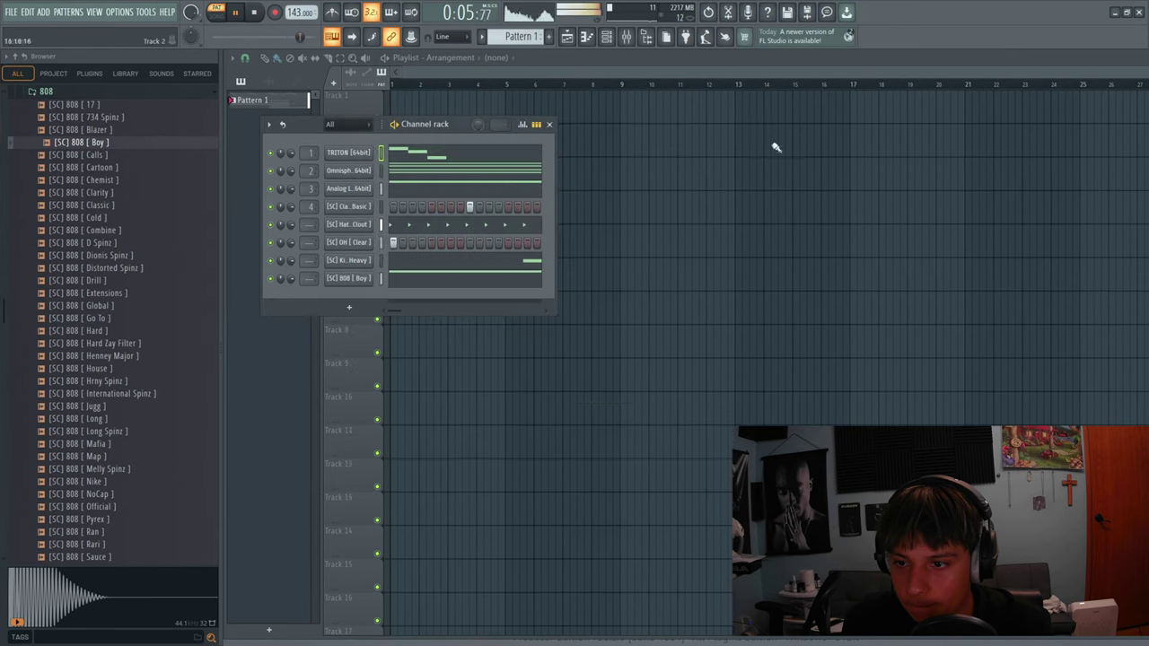
pyautogui.press('space')
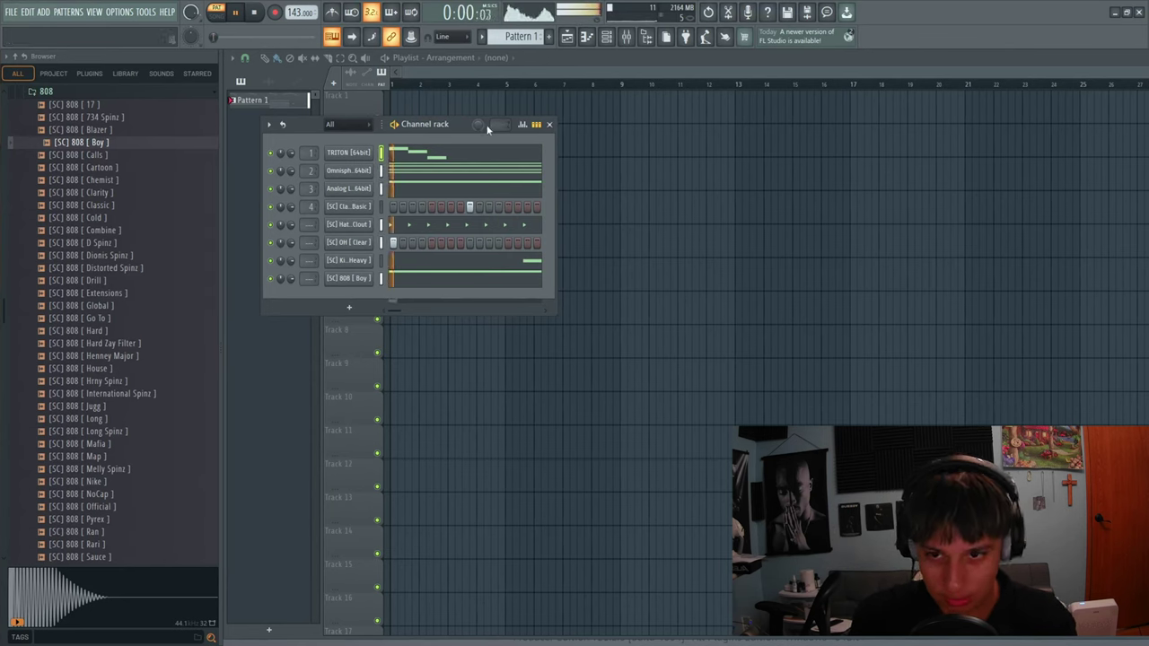
pyautogui.press('F7')
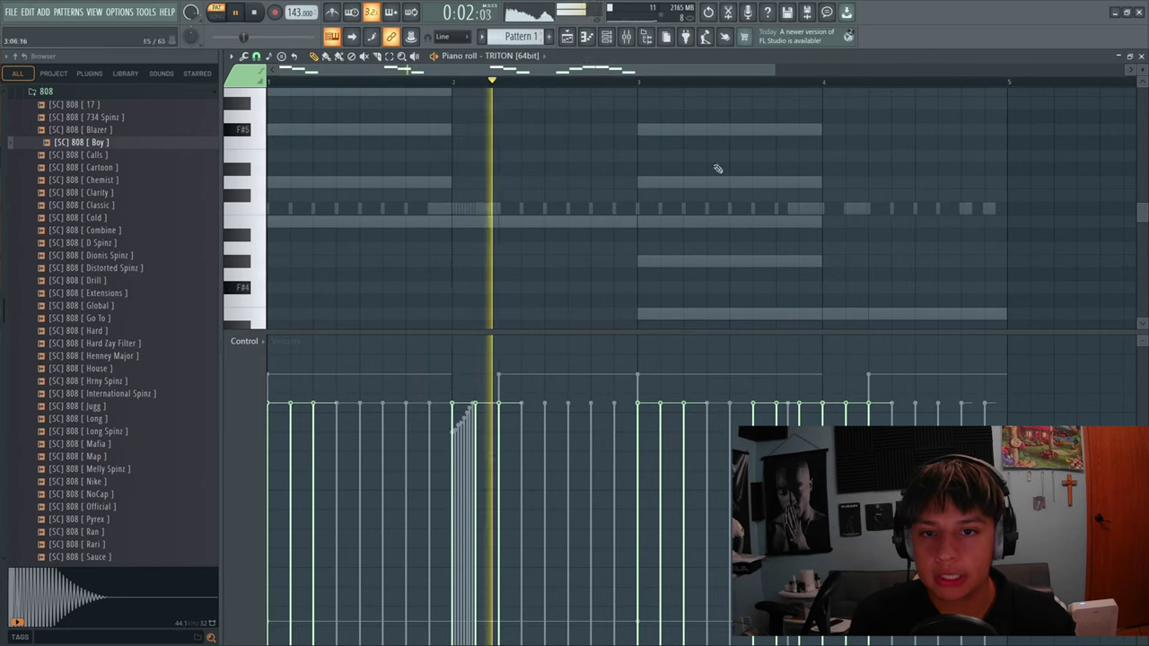
pyautogui.scroll(1, 750, 197)
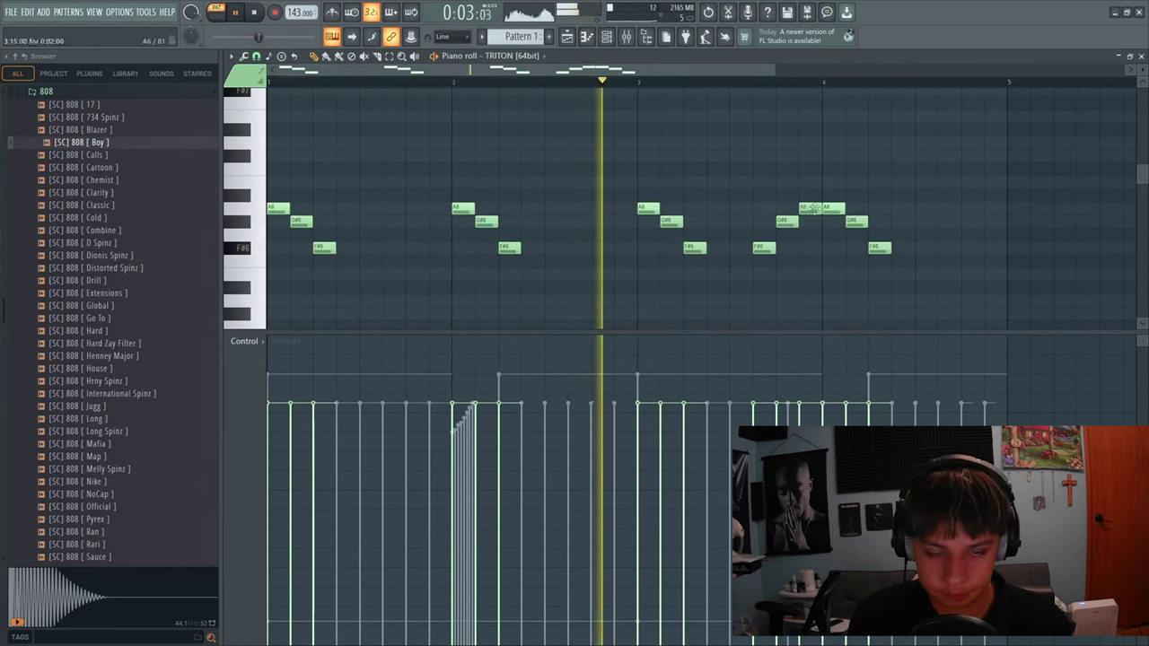
pyautogui.click(920, 182)
pyautogui.moveTo(935, 183); pyautogui.dragTo(1003, 188)
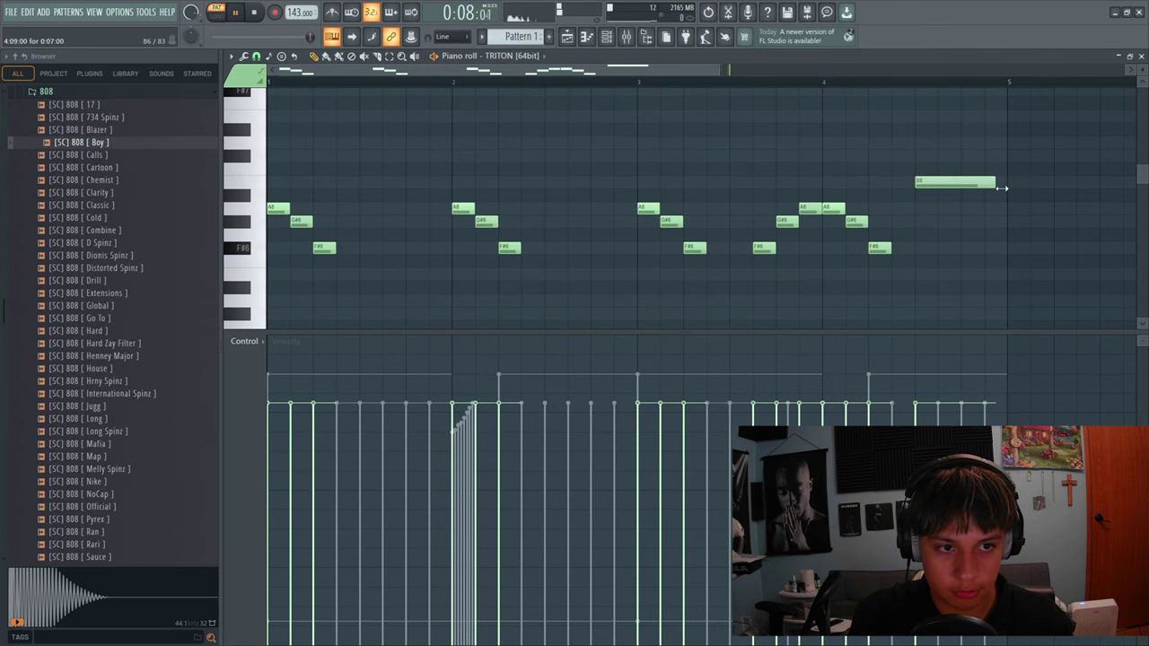
pyautogui.rightClick(1012, 186)
# - Set the snap to 1/3 beat, draw a B6 TRITON note from step 9 to the end of bar 4, and return to the playlist
pyautogui.click(256, 55)
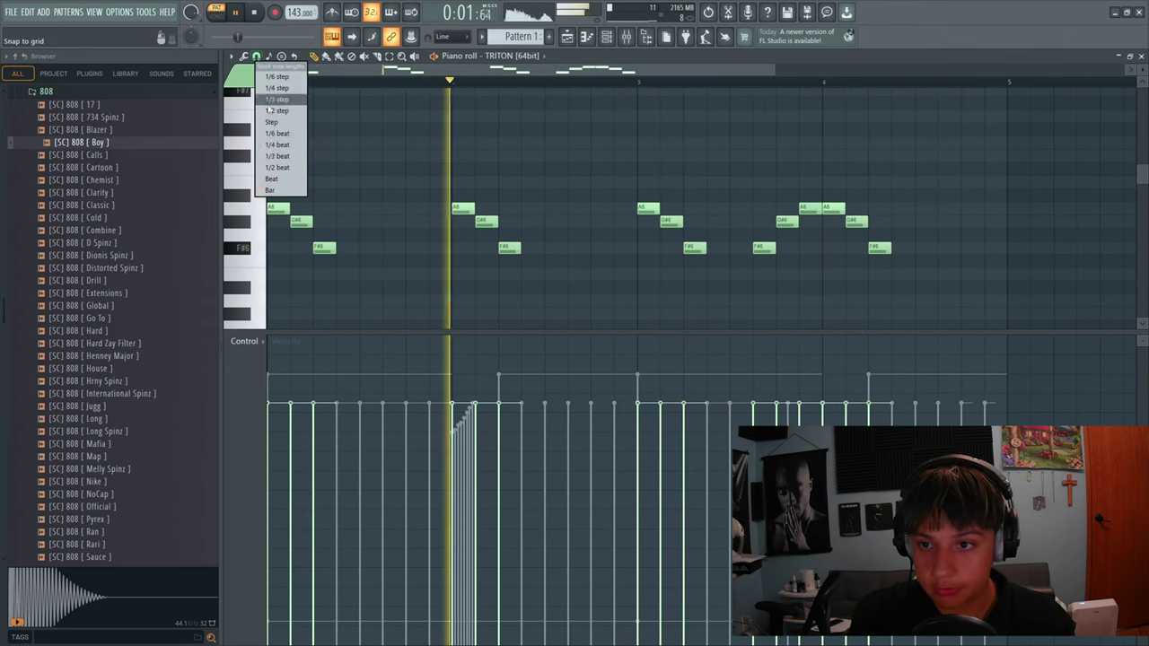
pyautogui.click(274, 157)
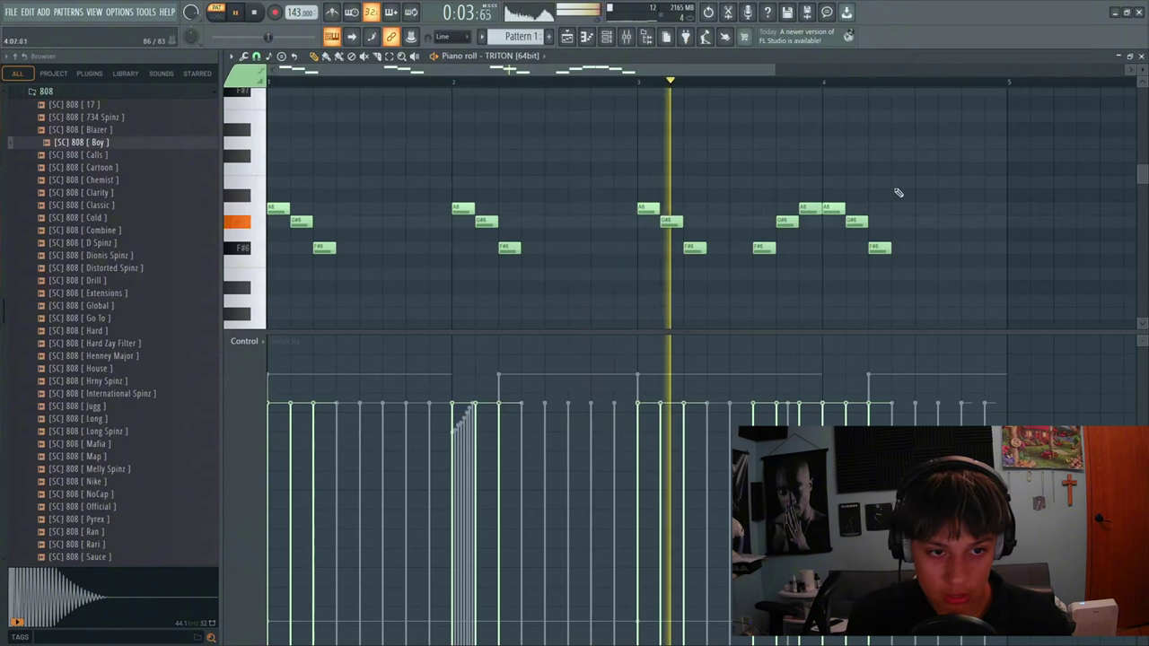
pyautogui.click(924, 183)
pyautogui.moveTo(947, 189); pyautogui.dragTo(1010, 187)
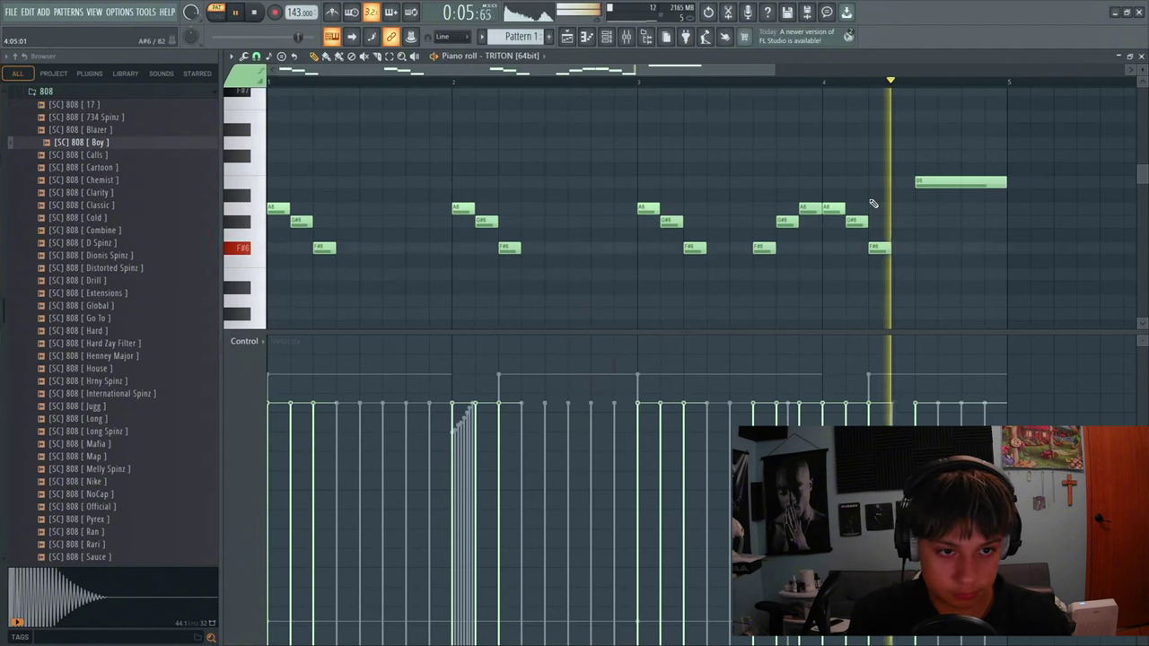
pyautogui.press('F5')
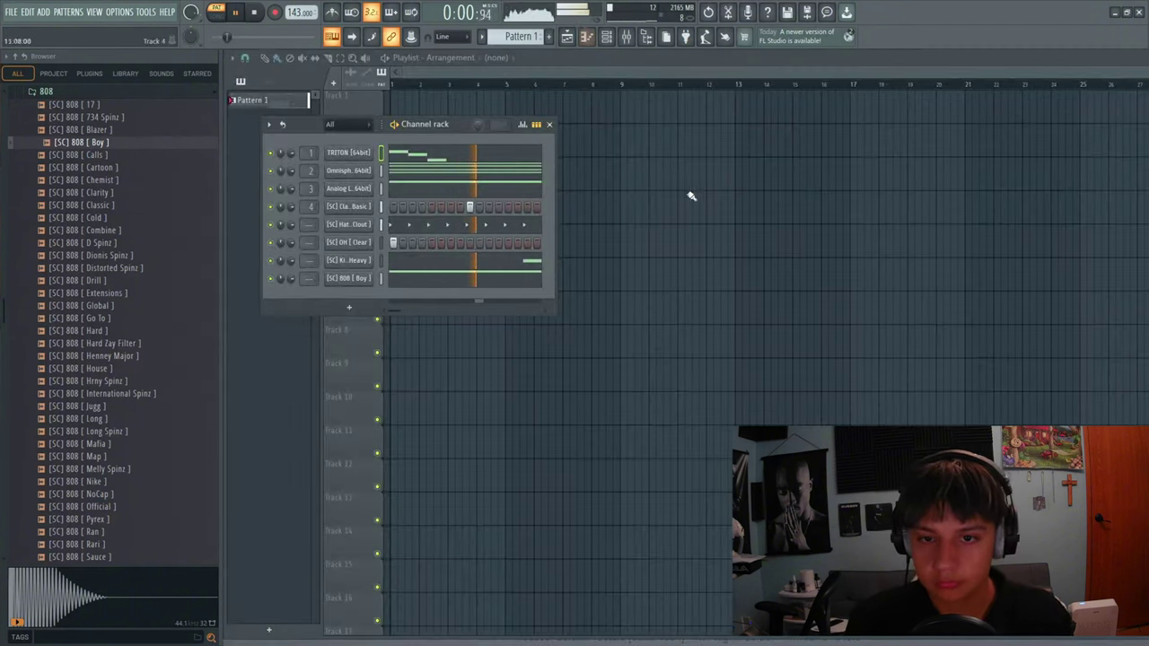
pyautogui.click(549, 125)
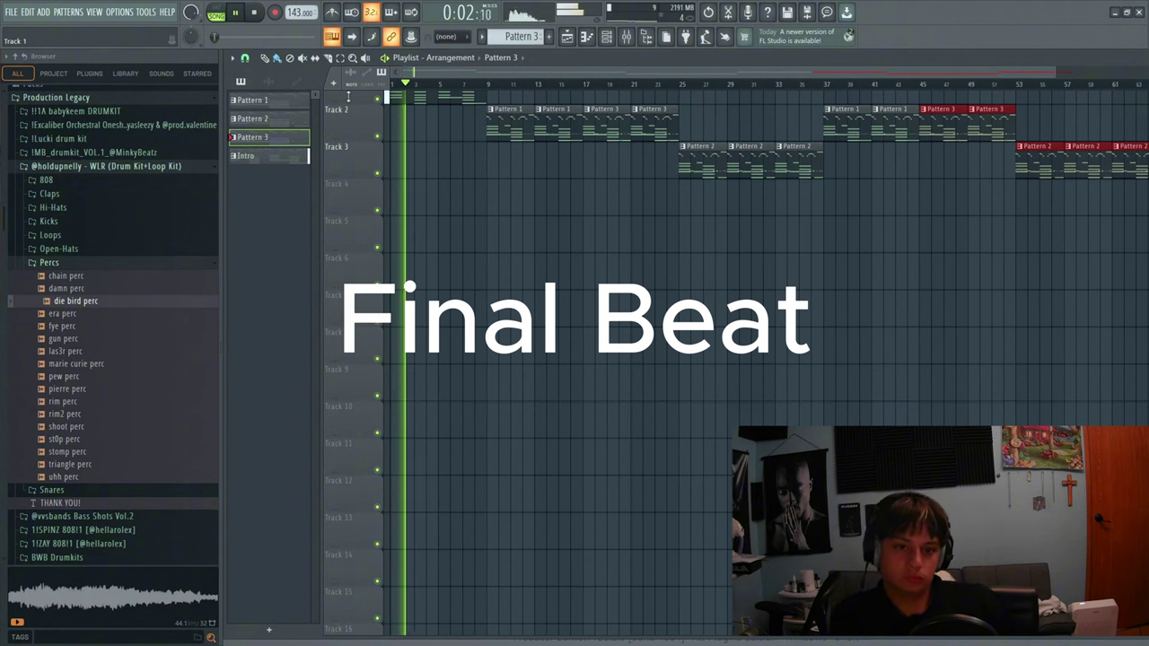
# - Select the Intro pattern, listen to the finished arrangement in song mode and stop playback
pyautogui.click(272, 164)
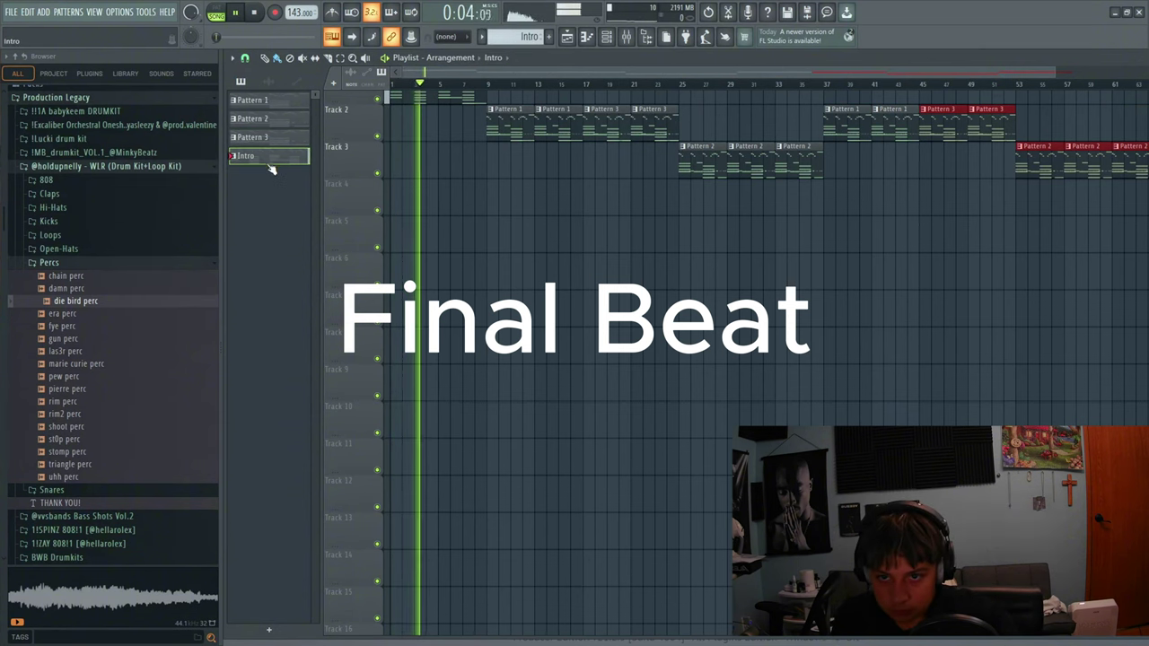
pyautogui.click(433, 202)
pyautogui.rightClick(434, 203)
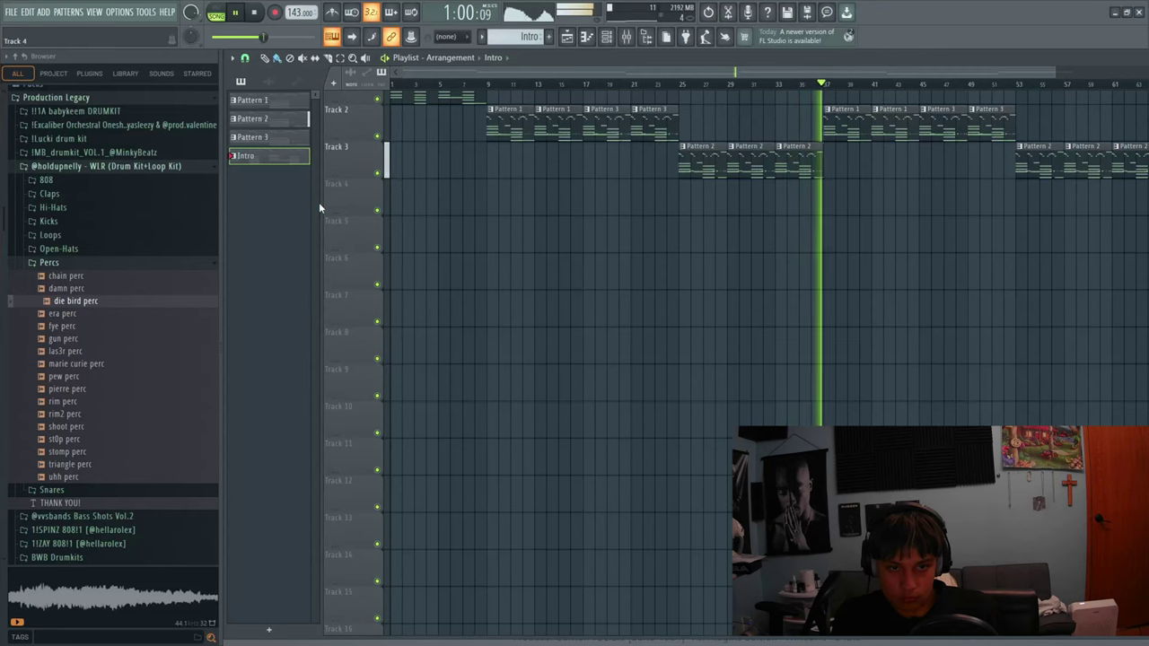
pyautogui.press('space')
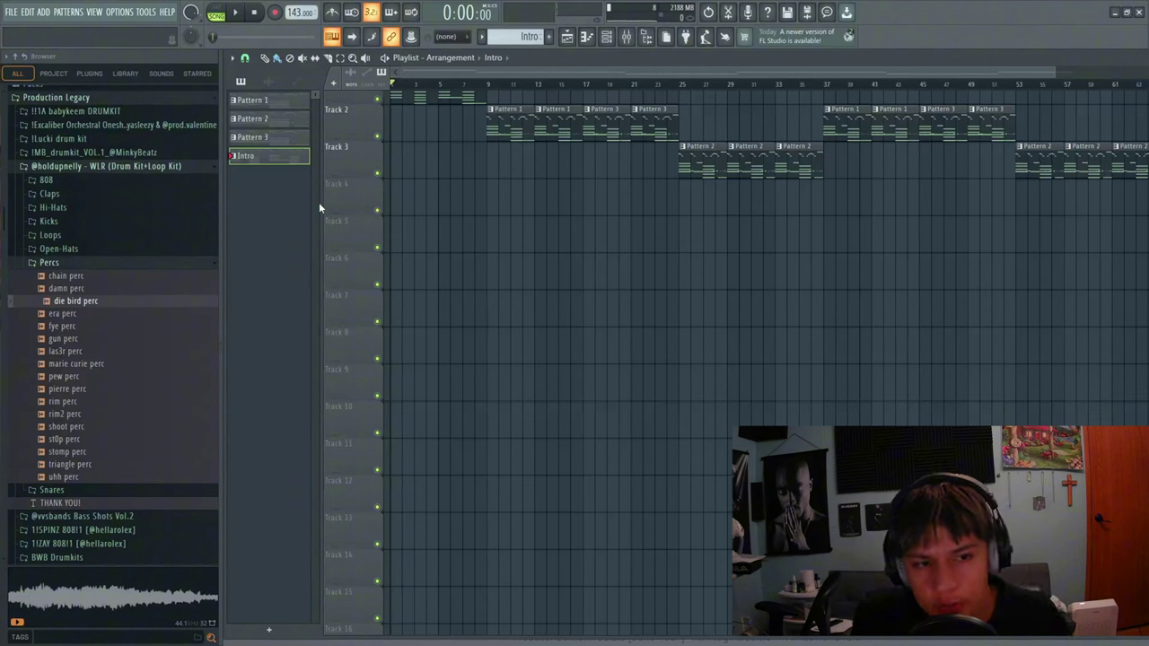